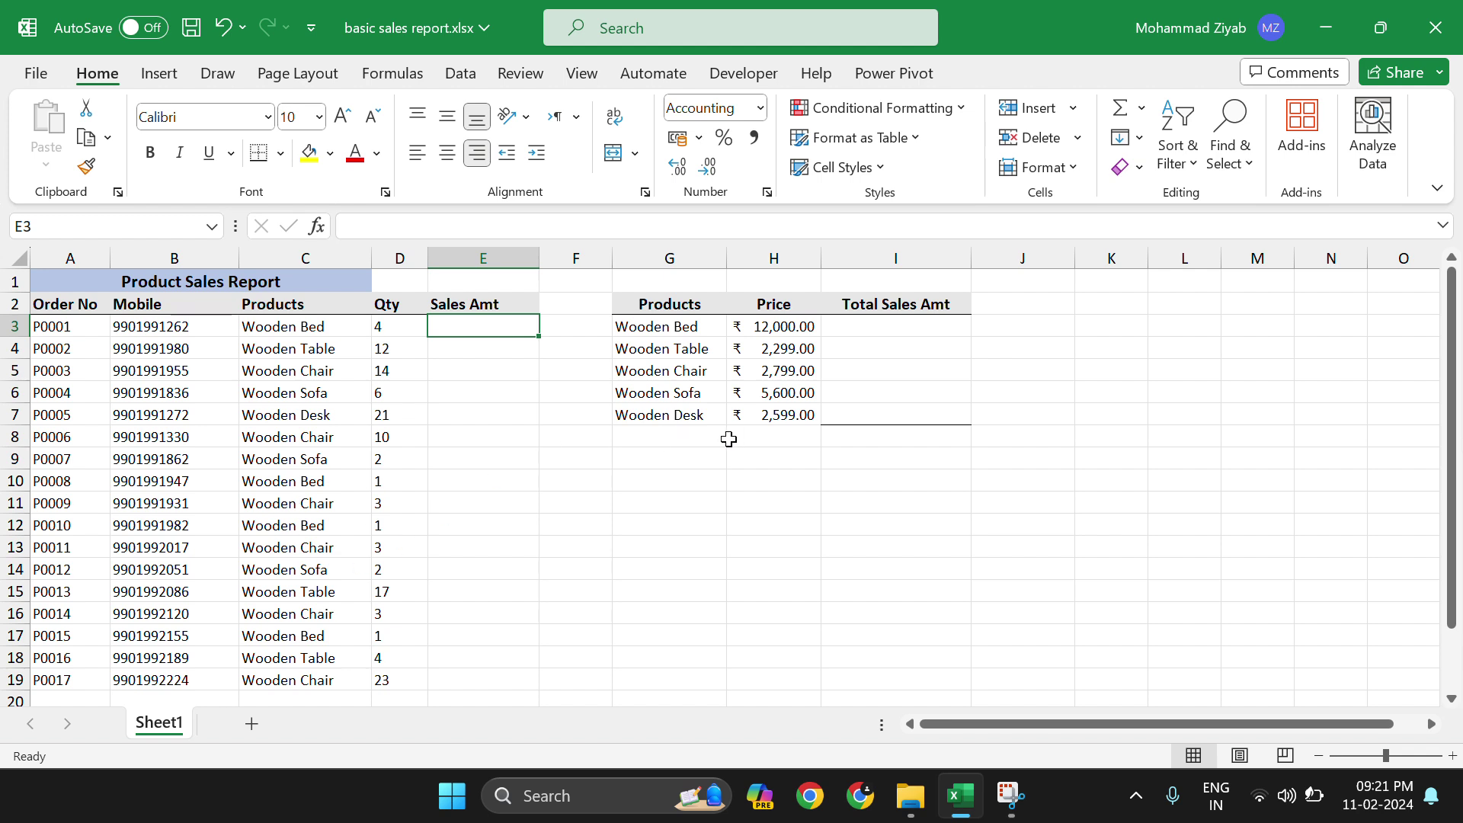
Step: Start a SUMIF formula in cell I3 with the product names $C$3:$C$19 as the absolute criteria range
left_click(848, 442)
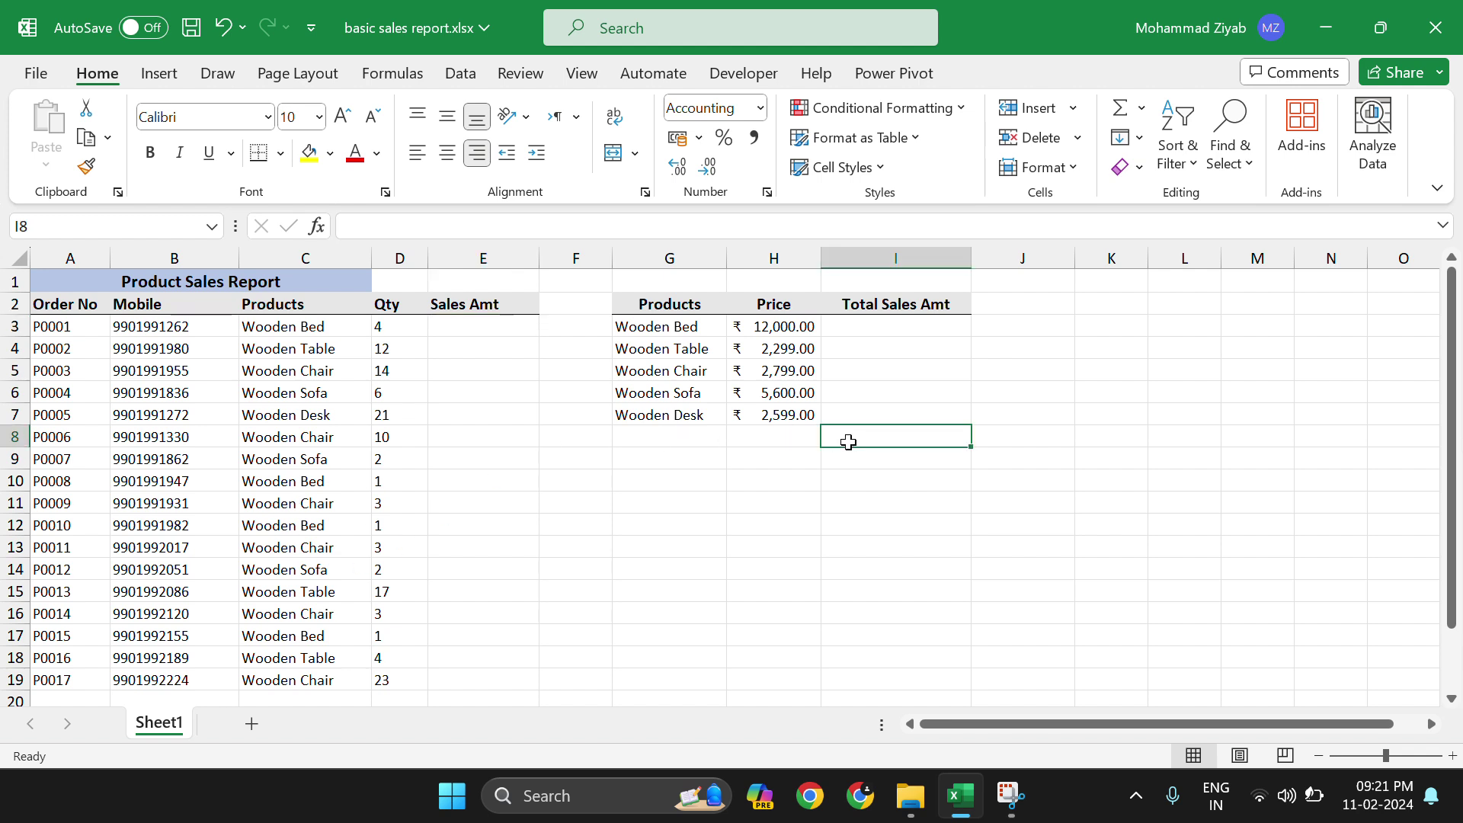
left_click(848, 330)
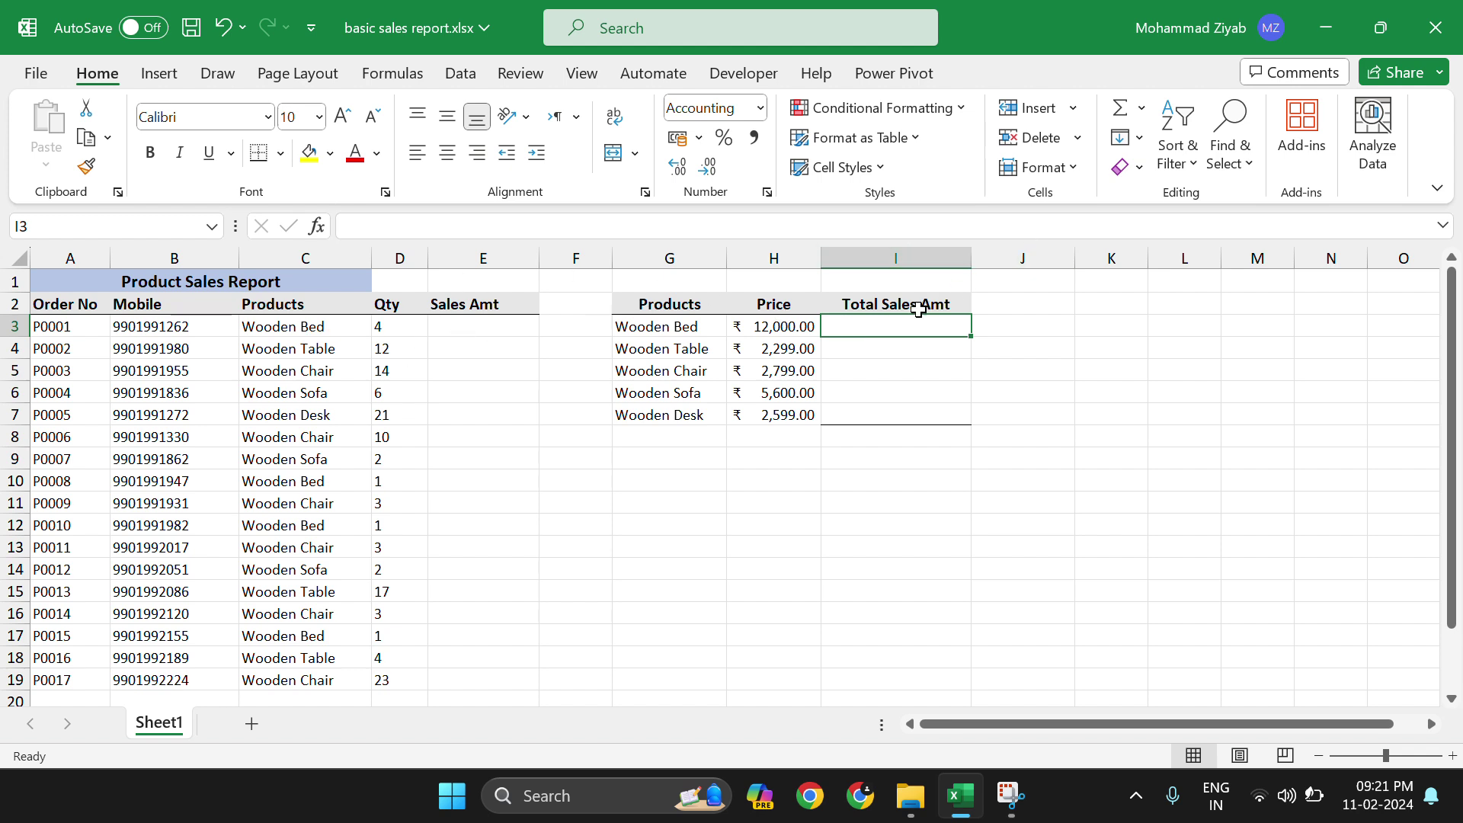
type("=")
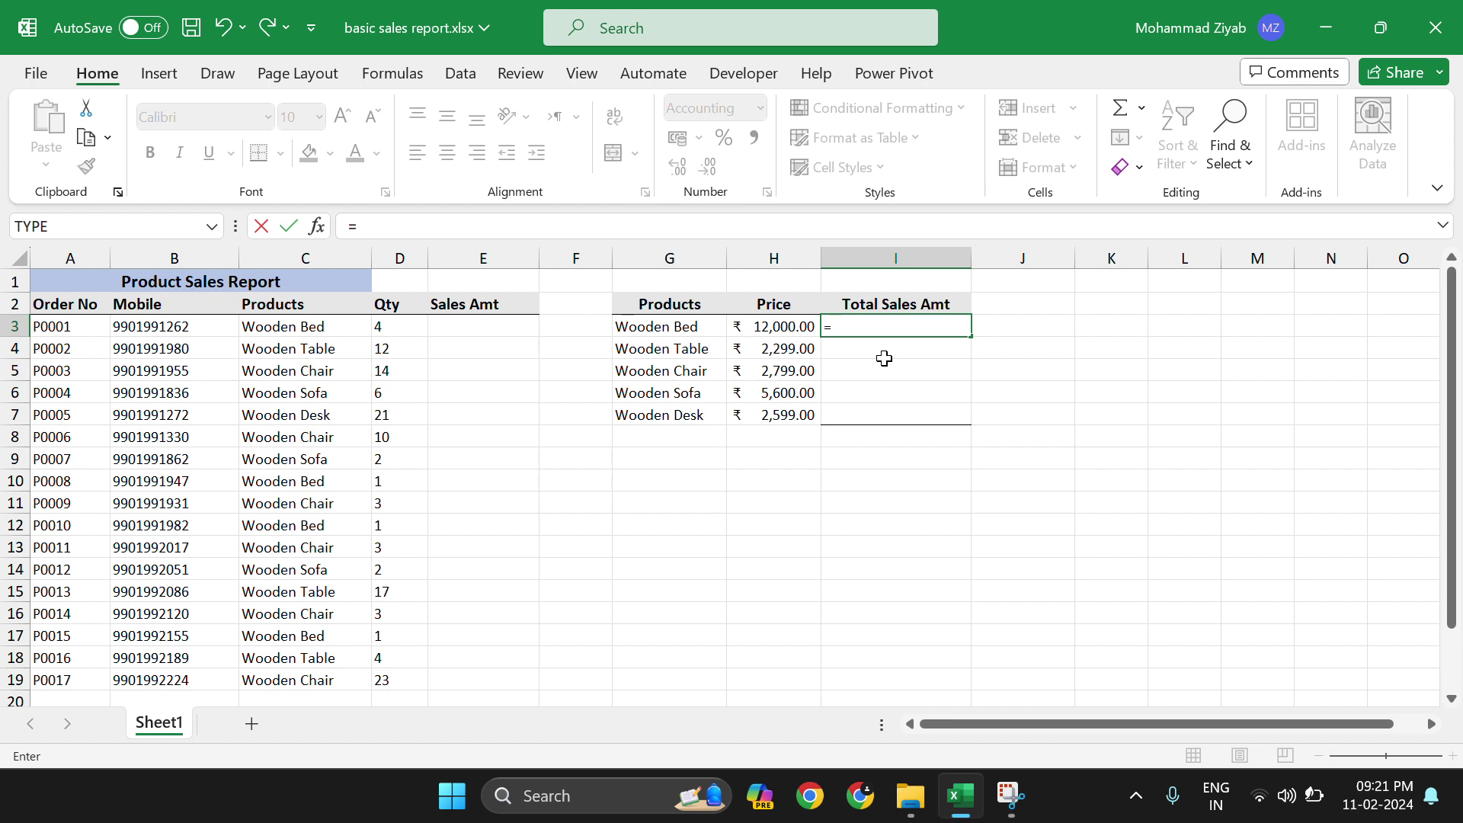
type("s")
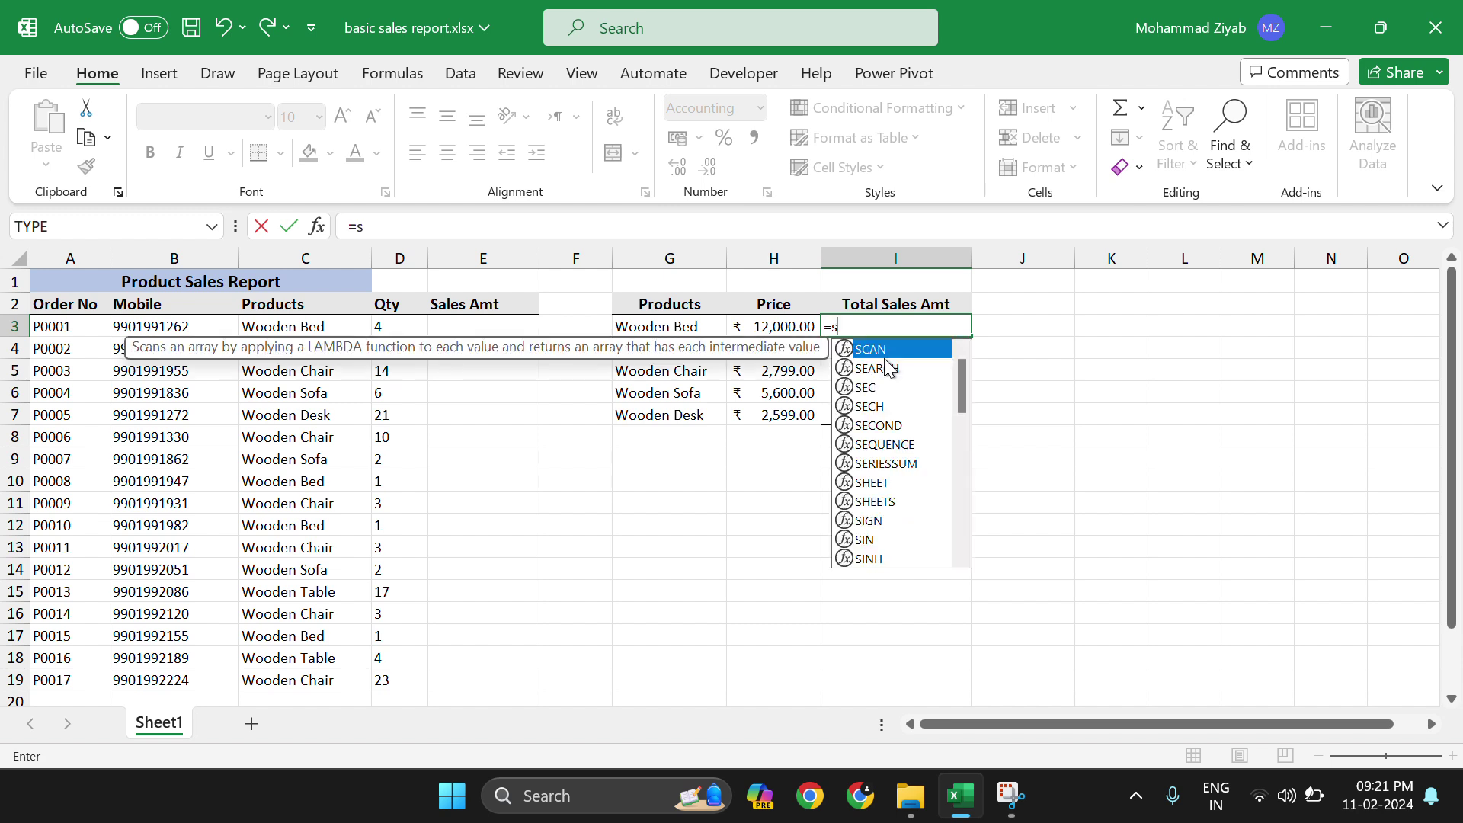
type("umif")
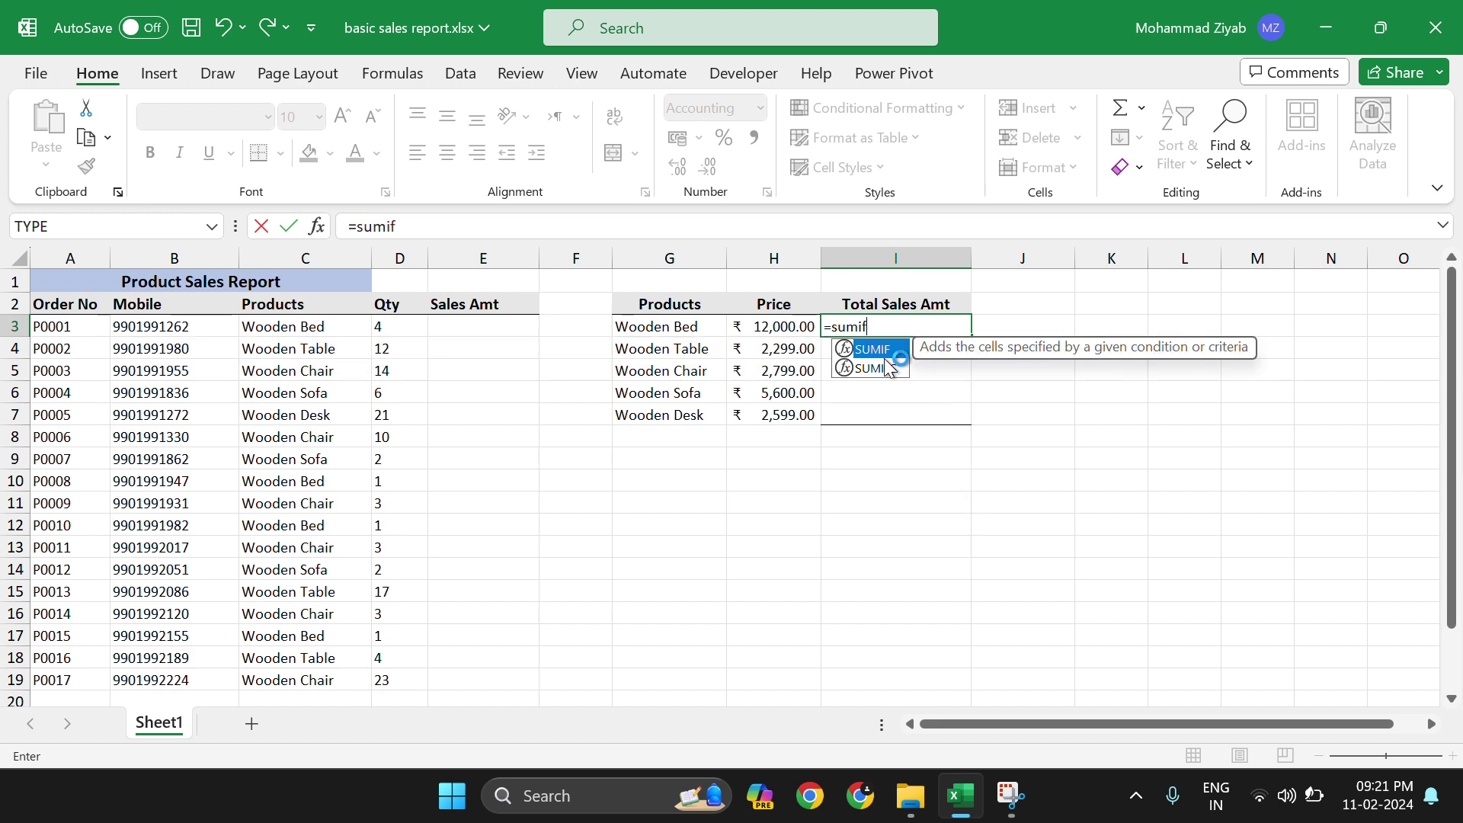
key("Tab")
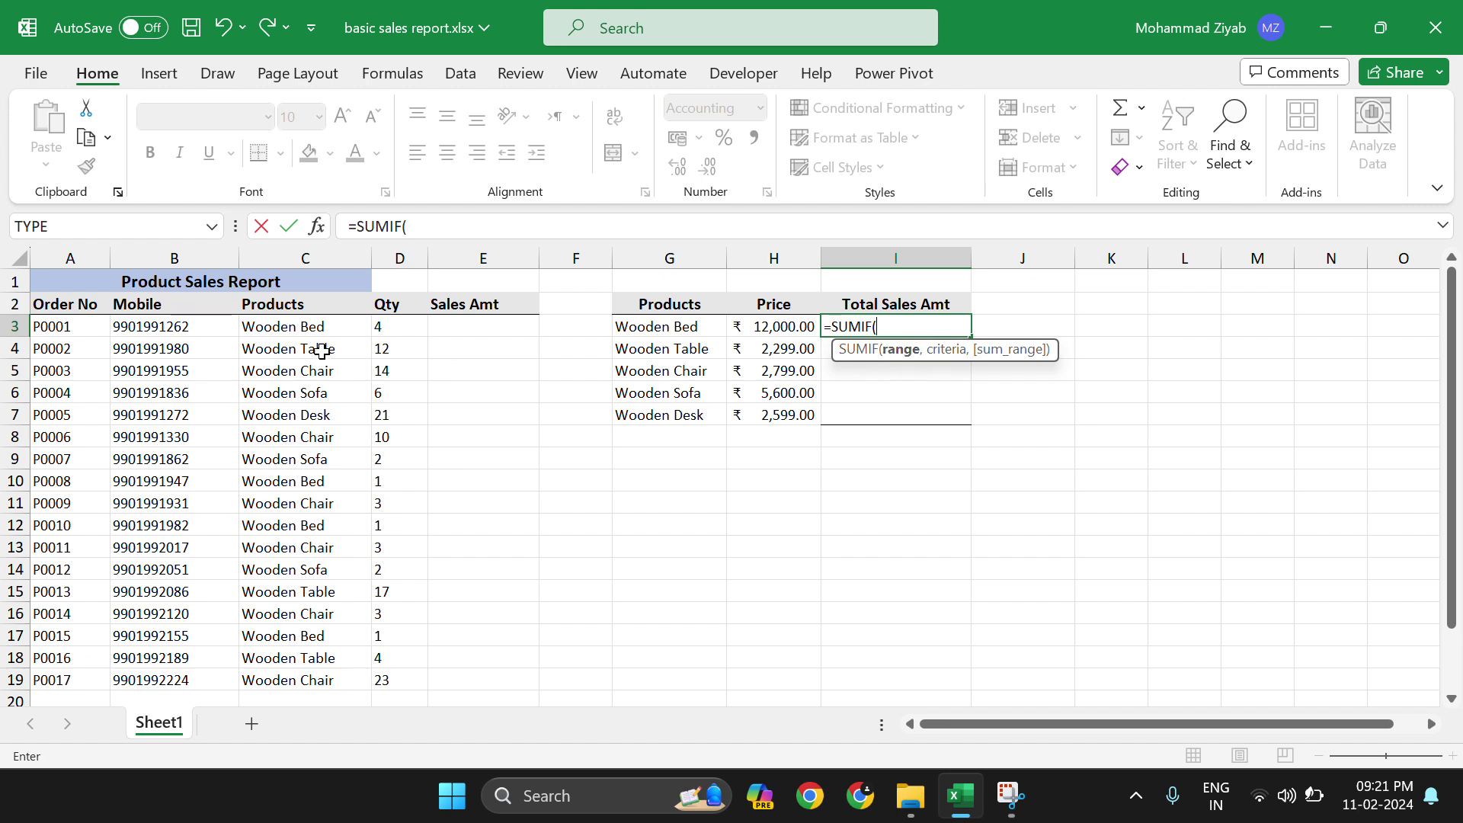
left_click_drag(305, 325, 323, 730)
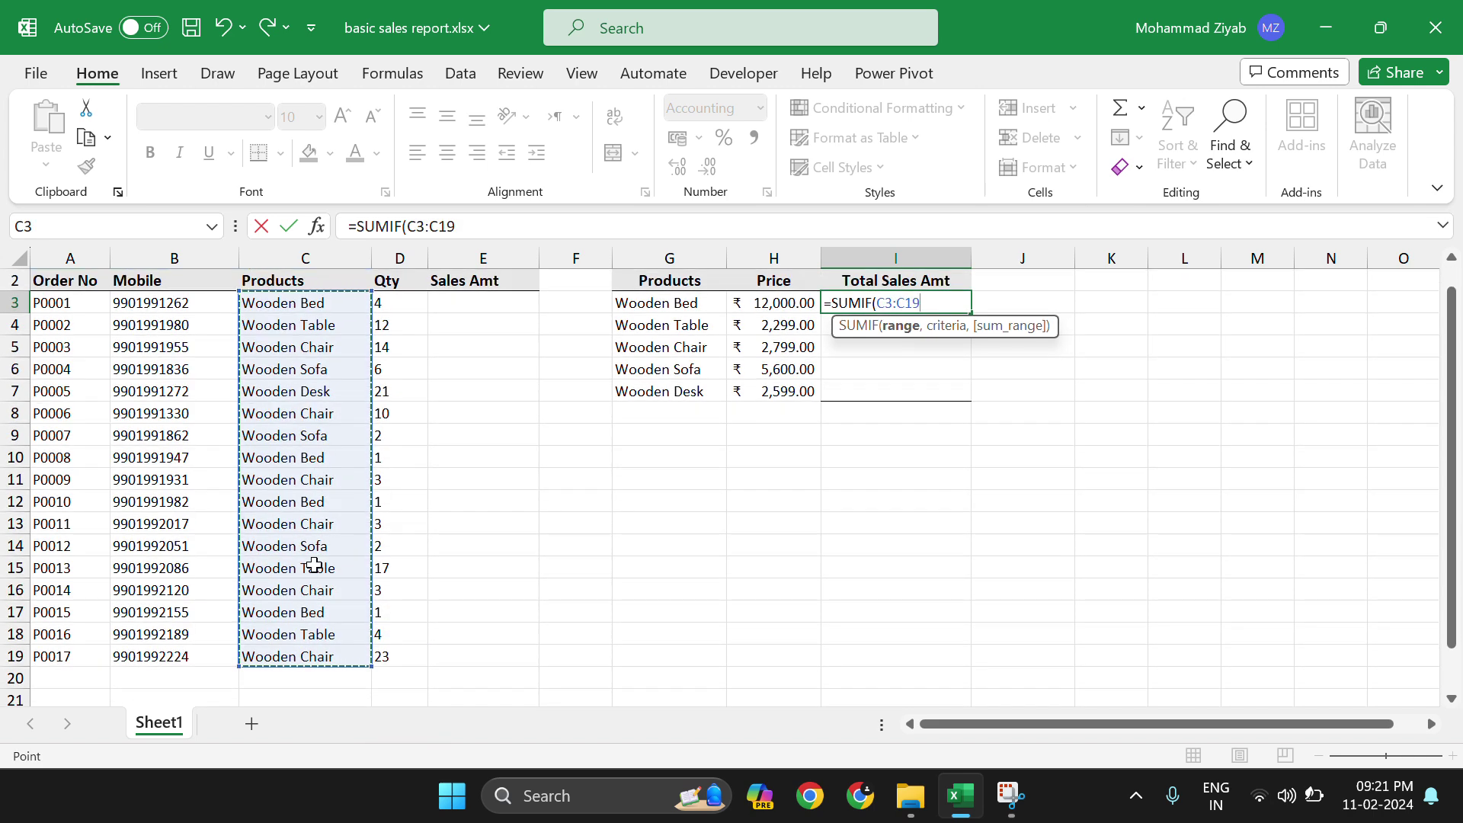
scroll(313, 565, "up", 1)
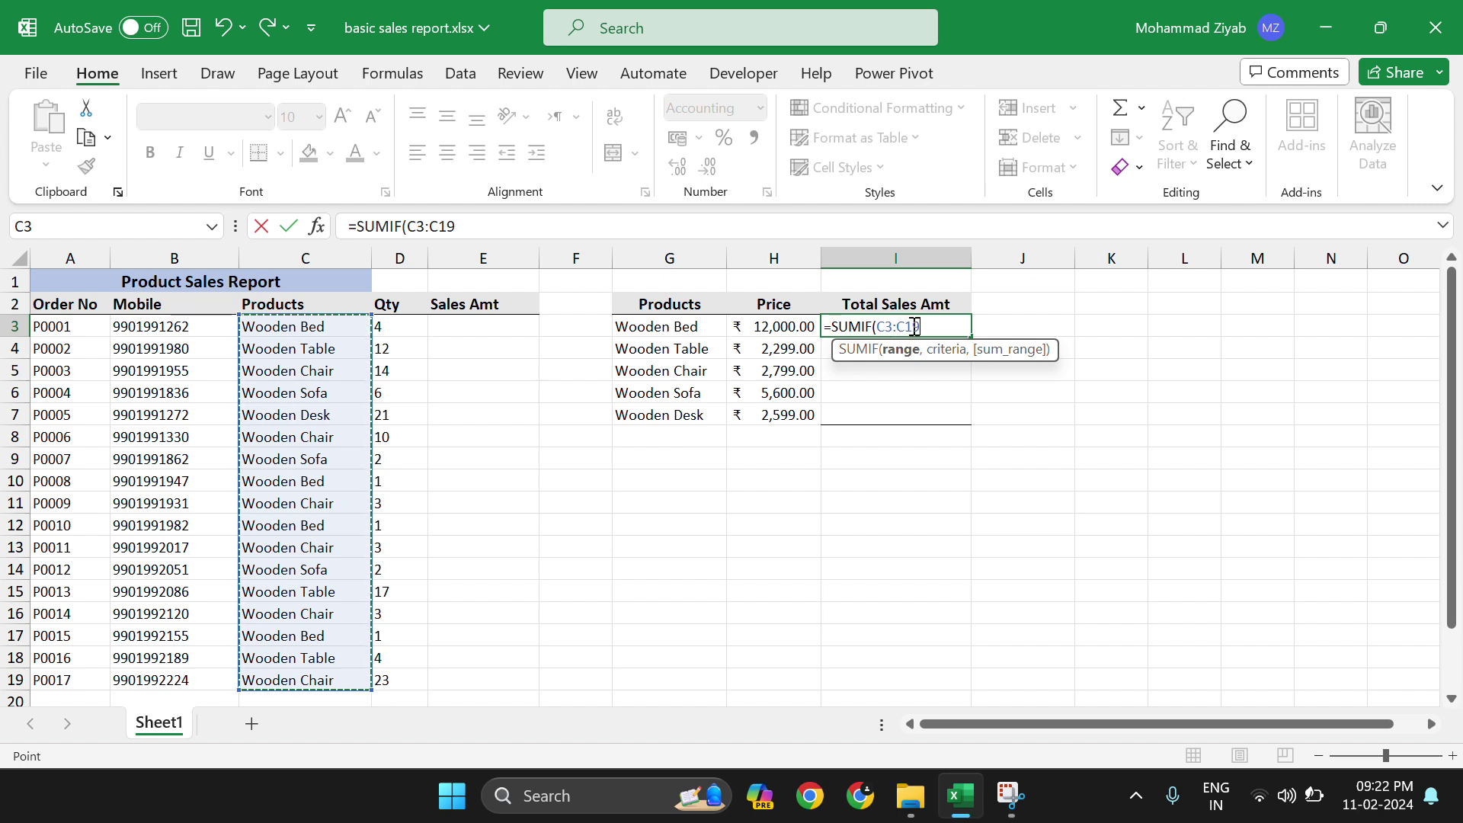
key("F4")
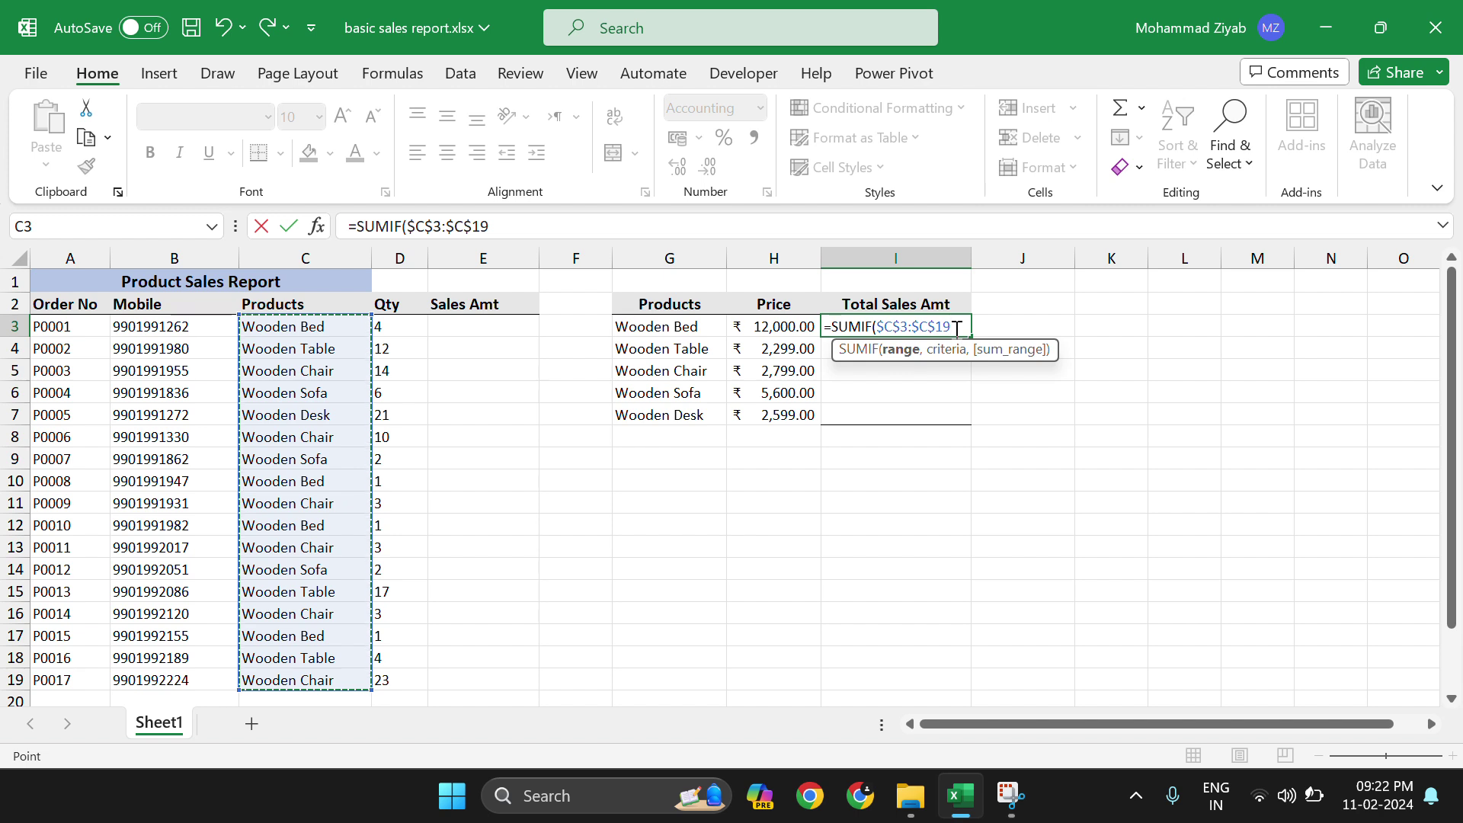
Step: Complete the SUMIF formula in I3 with G3 as the criteria and $E$3:$E$19 as the absolute sum range
type(",")
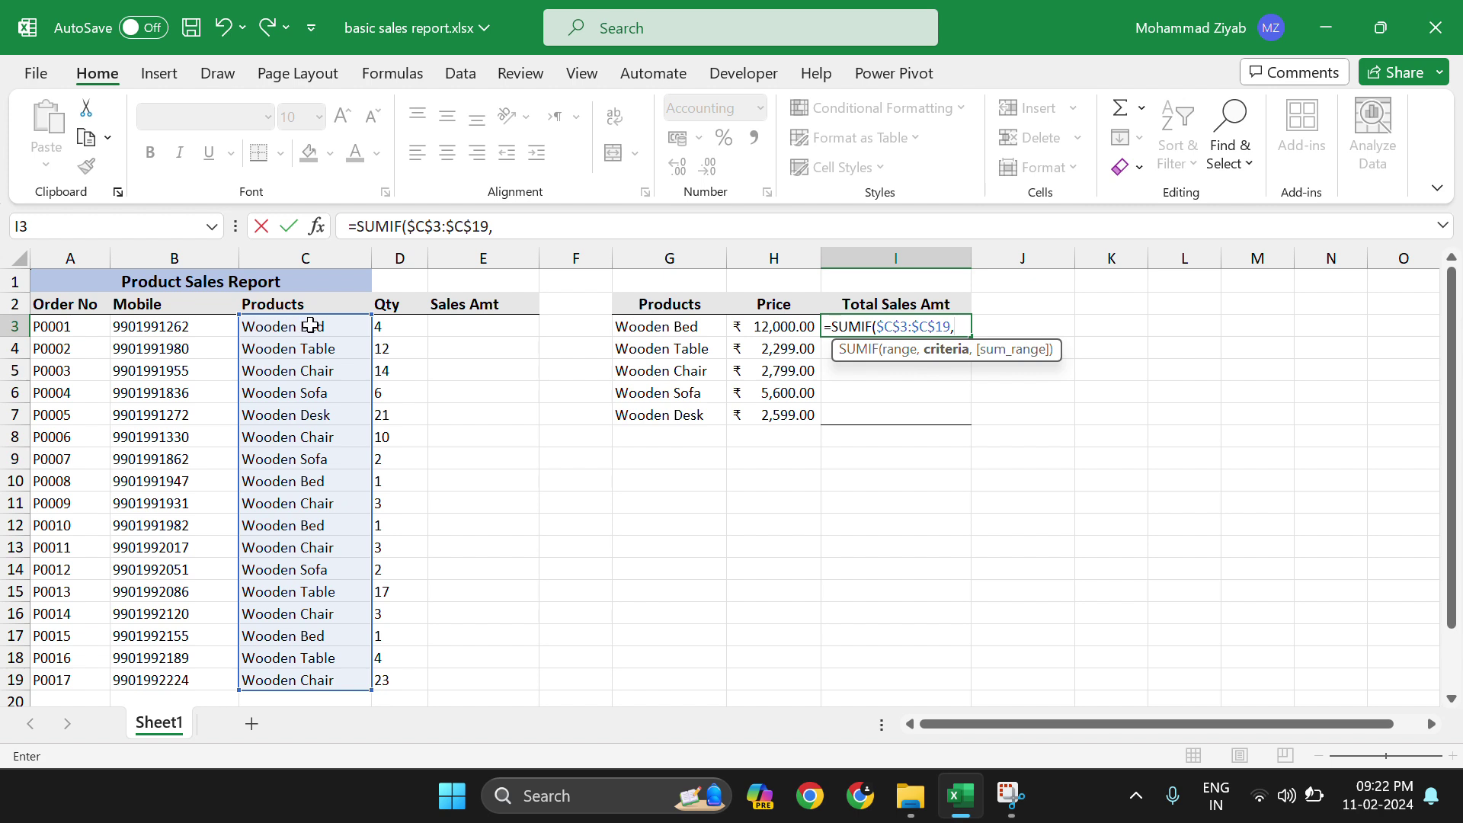
left_click(698, 328)
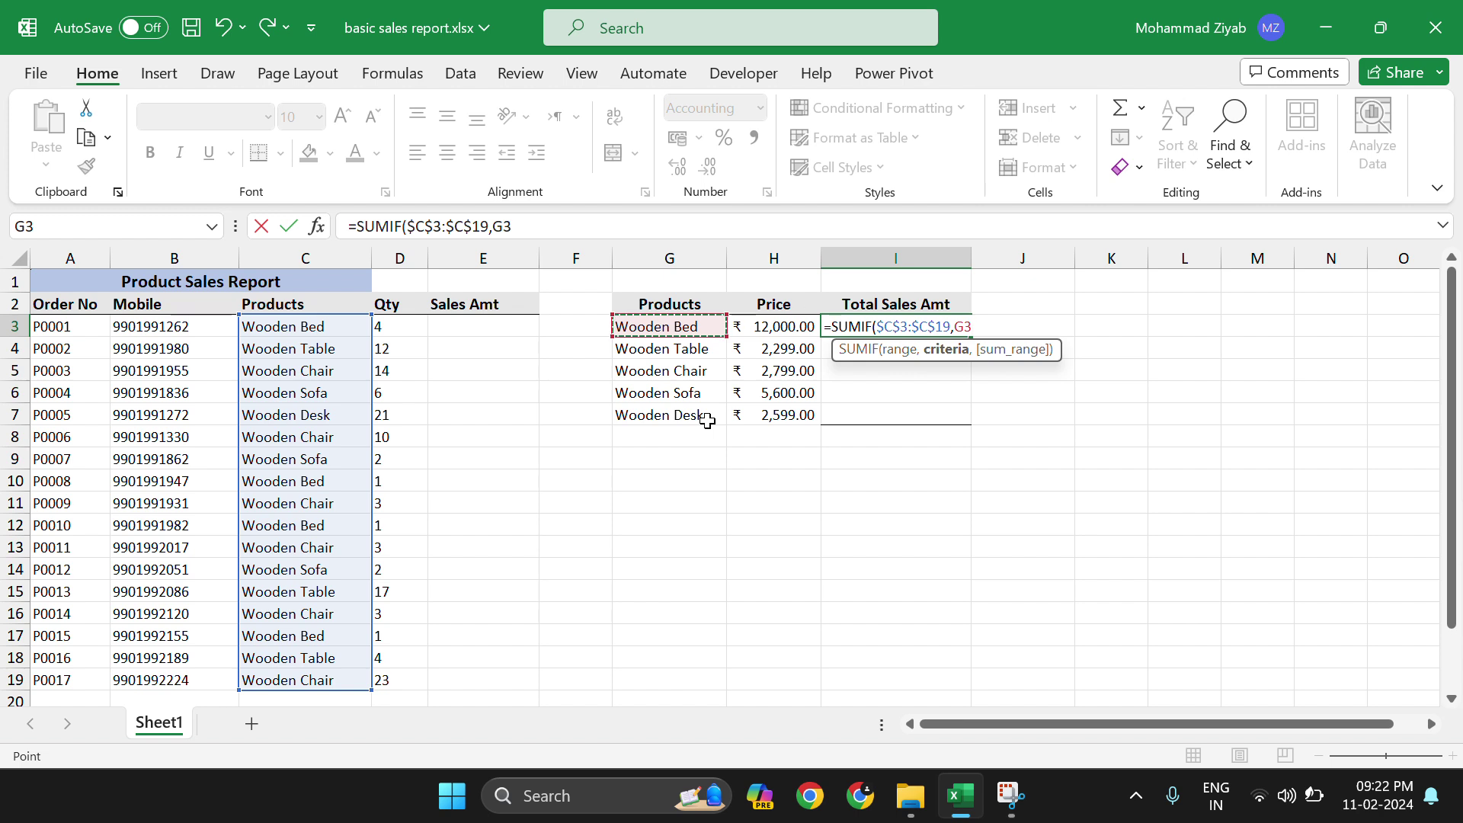
type(",")
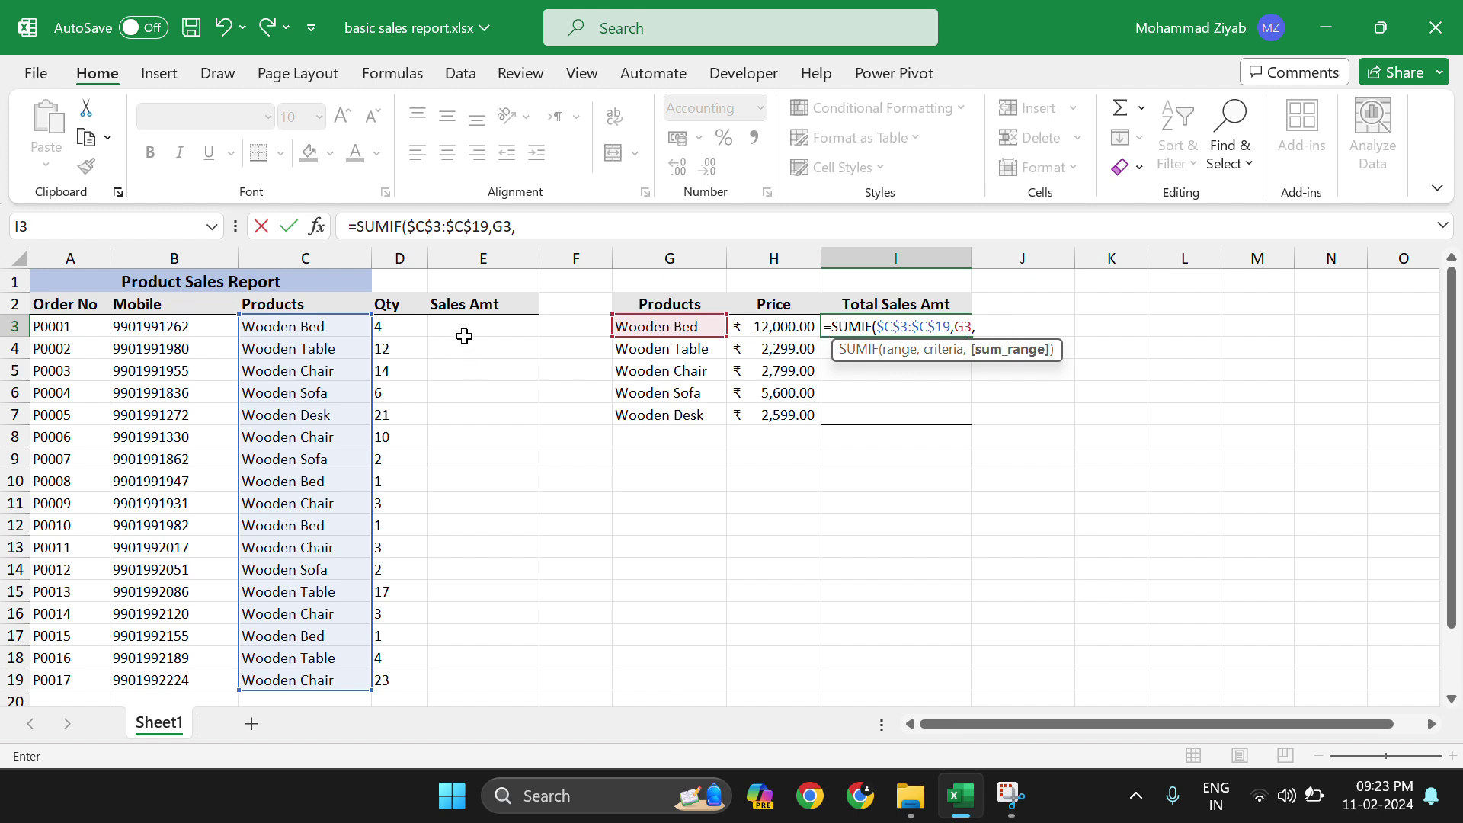
left_click_drag(466, 327, 461, 606)
scroll(460, 606, "up", 1)
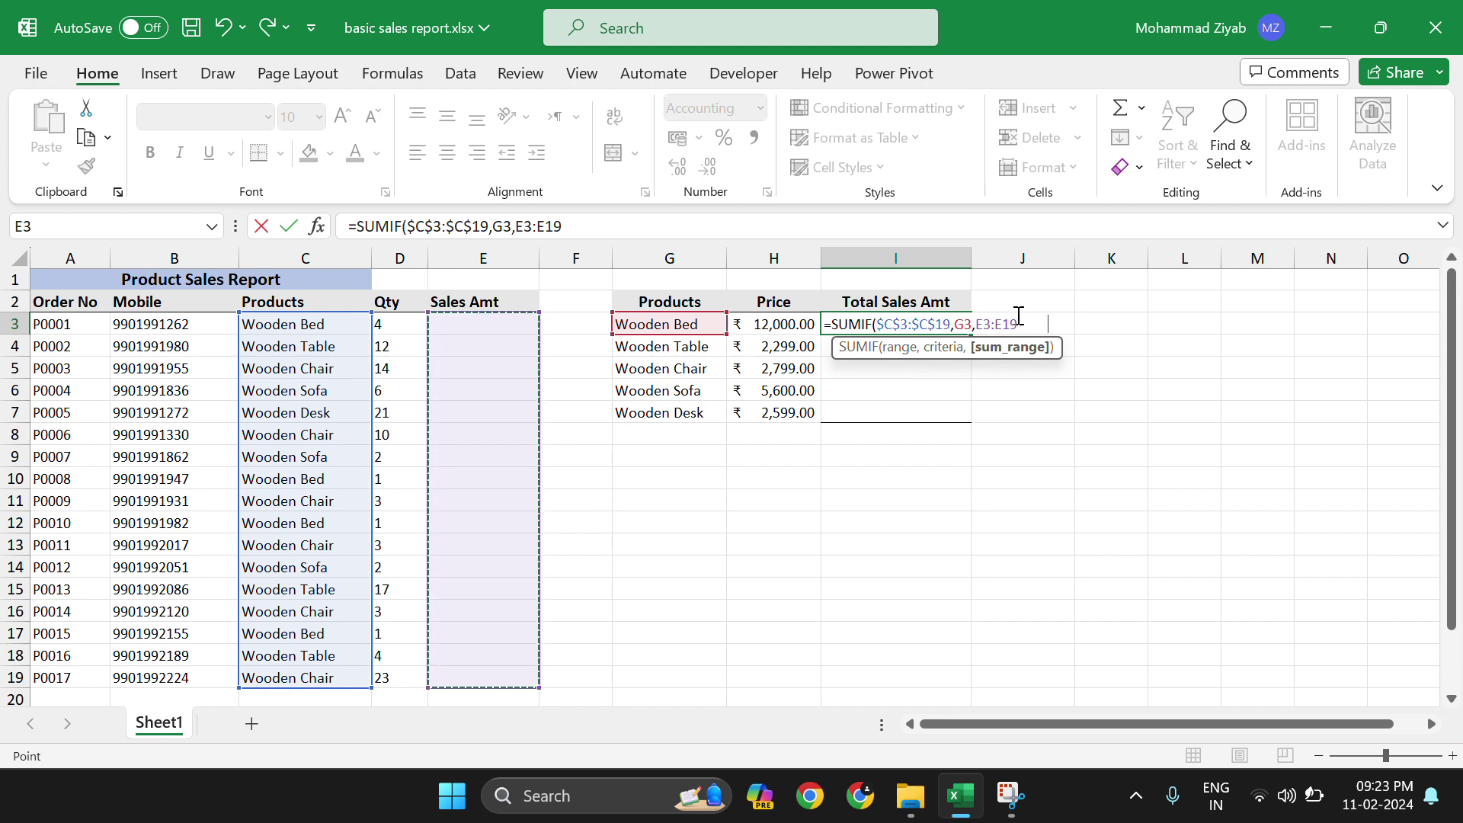
key("F4")
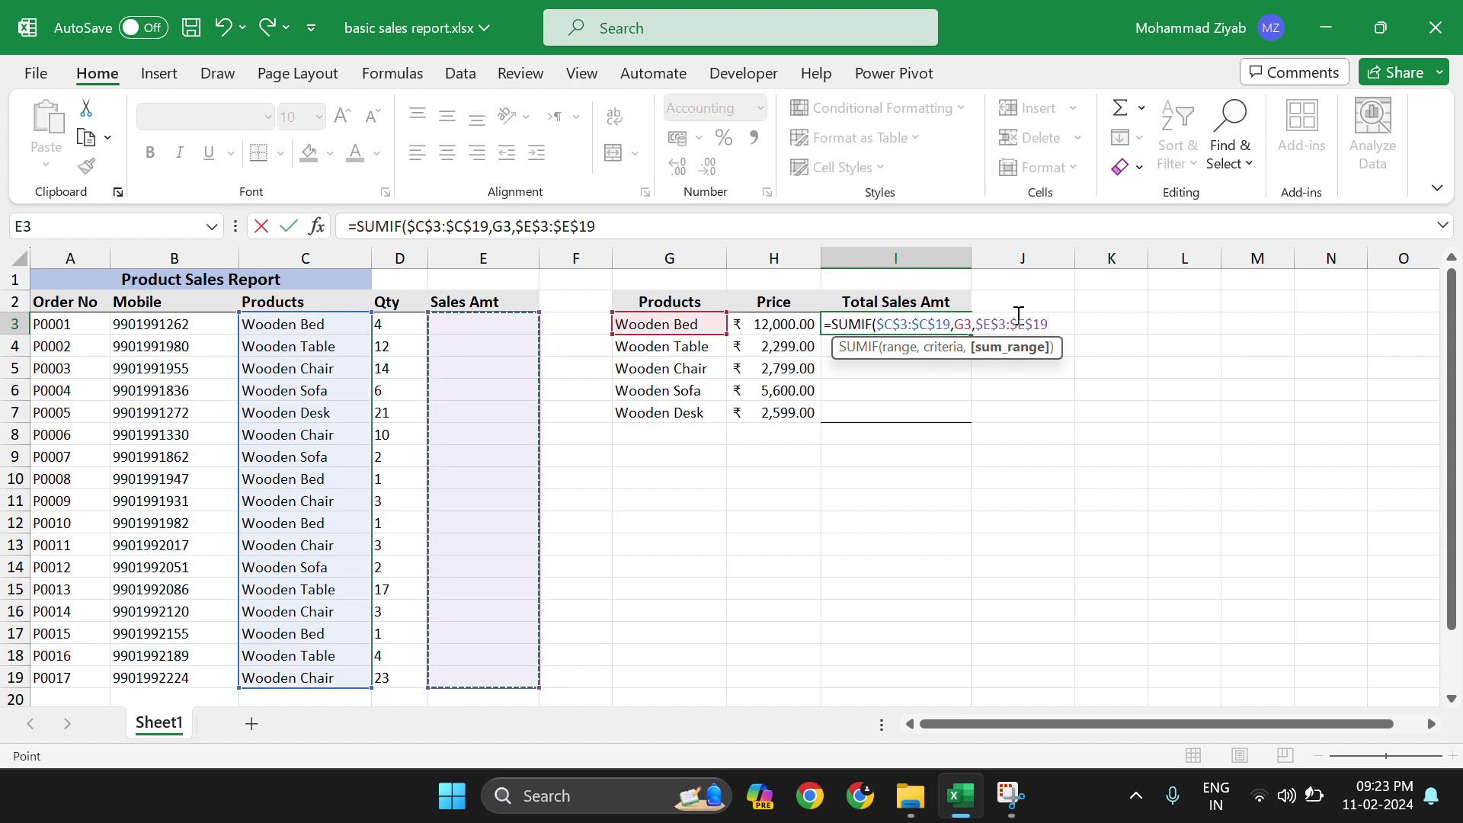
key("Return")
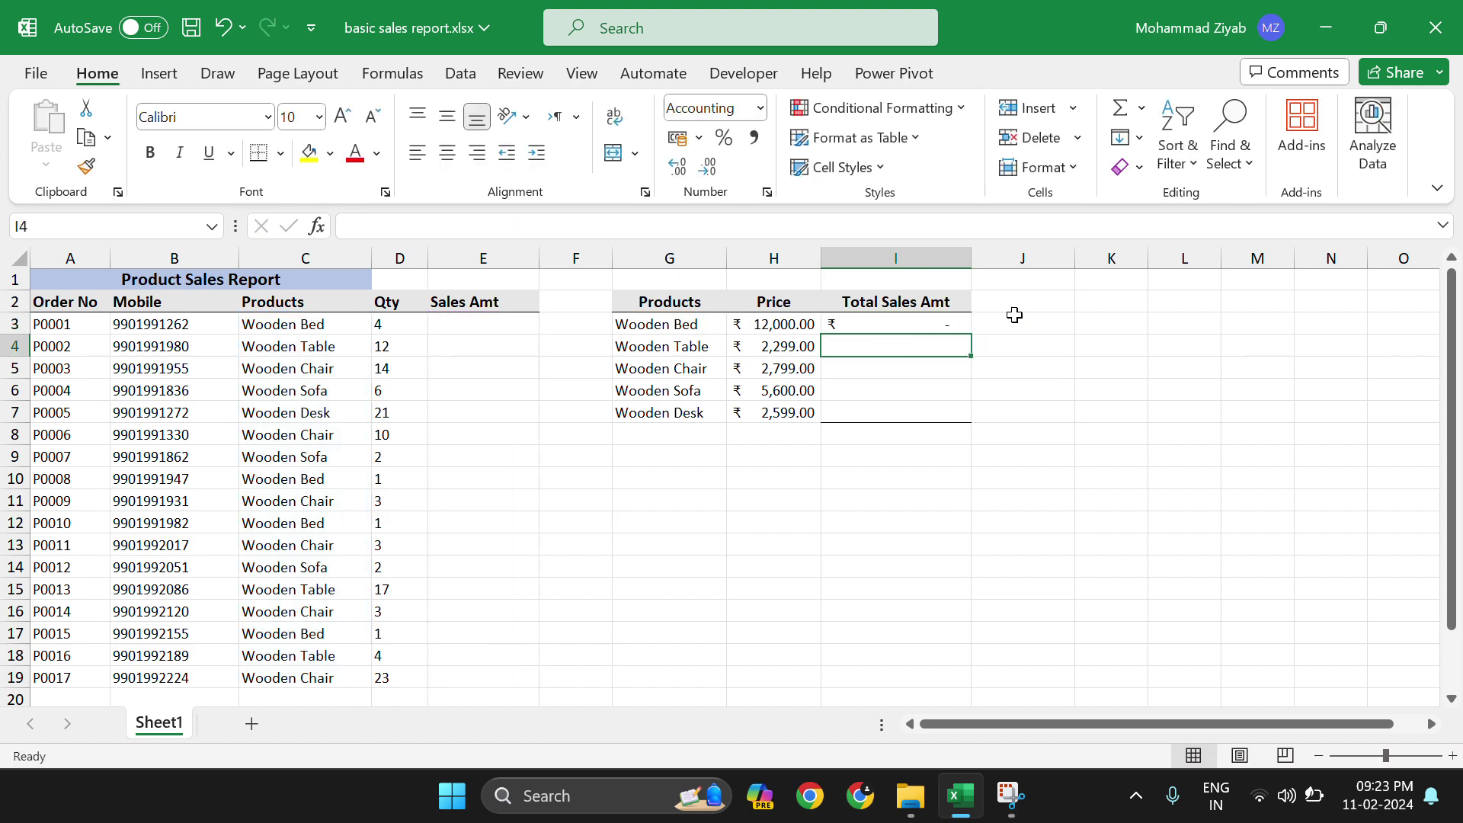
Step: Fill the SUMIF formula from I3 down through I7 and check the copied formula in I5
left_click(930, 327)
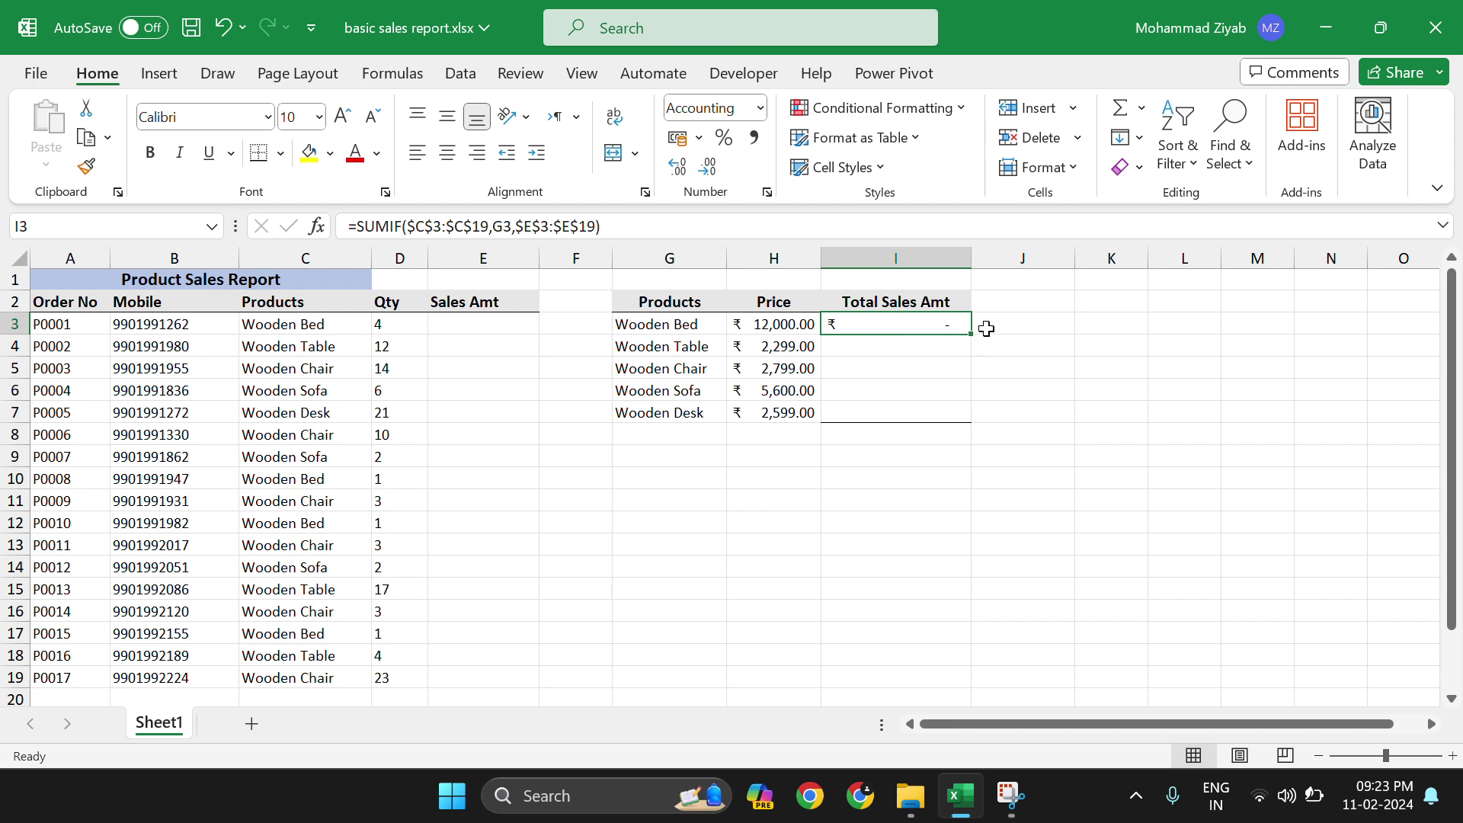
left_click_drag(974, 333, 976, 414)
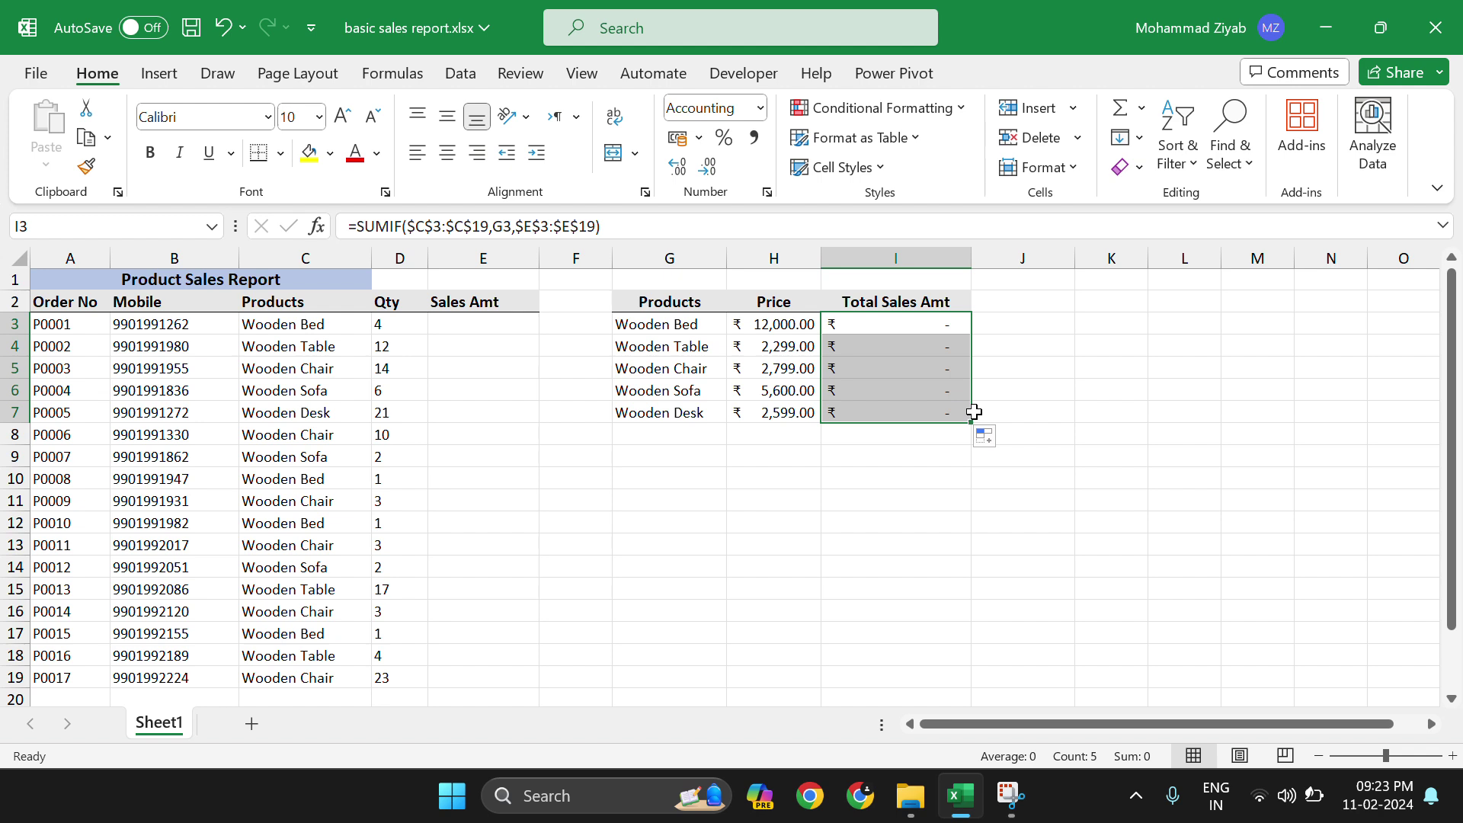
left_click(878, 368)
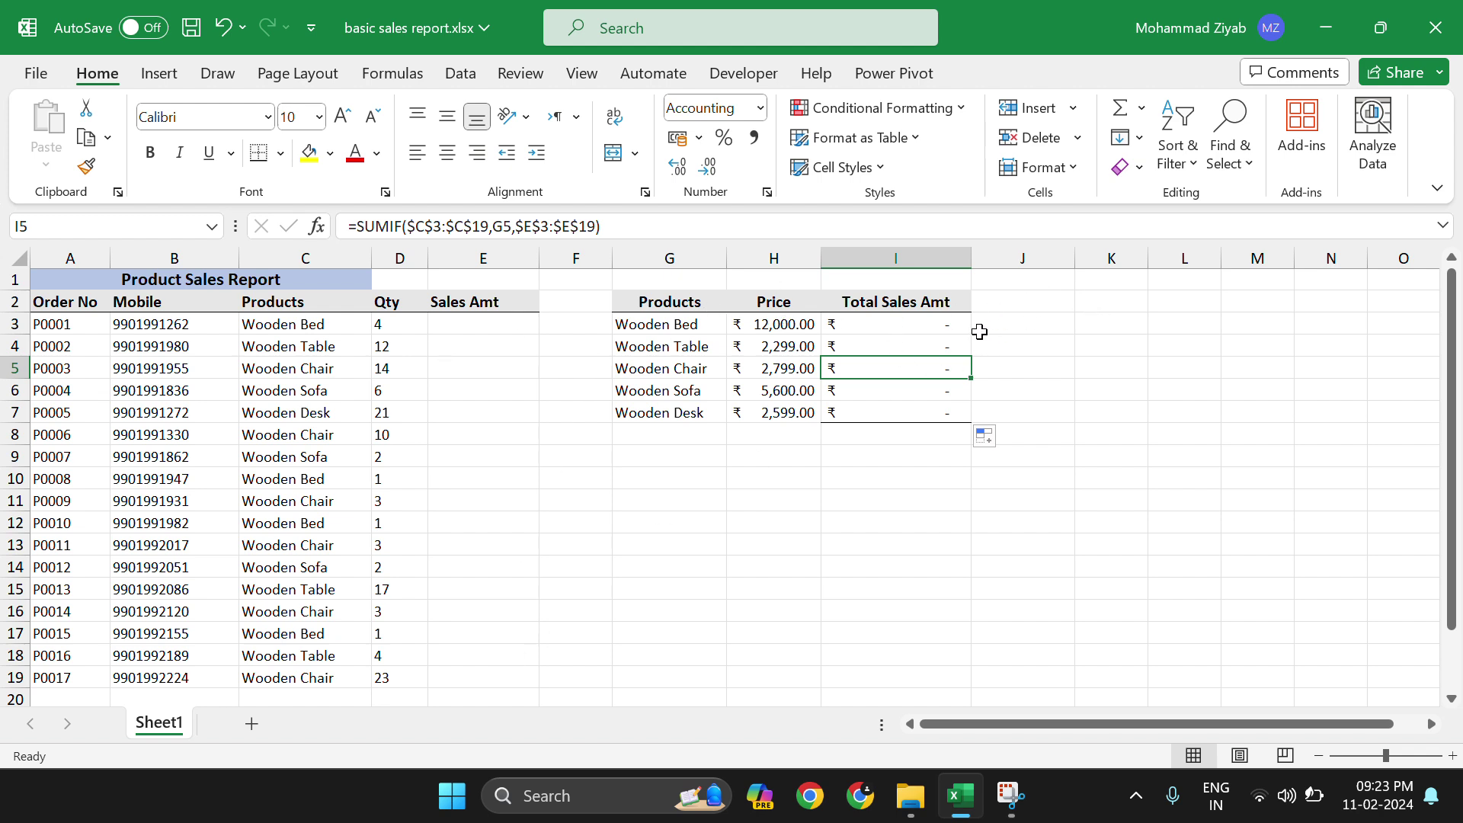
Step: Insert an automatic sum of I3:I7 in cell I8, then clear that cell again
left_click(914, 440)
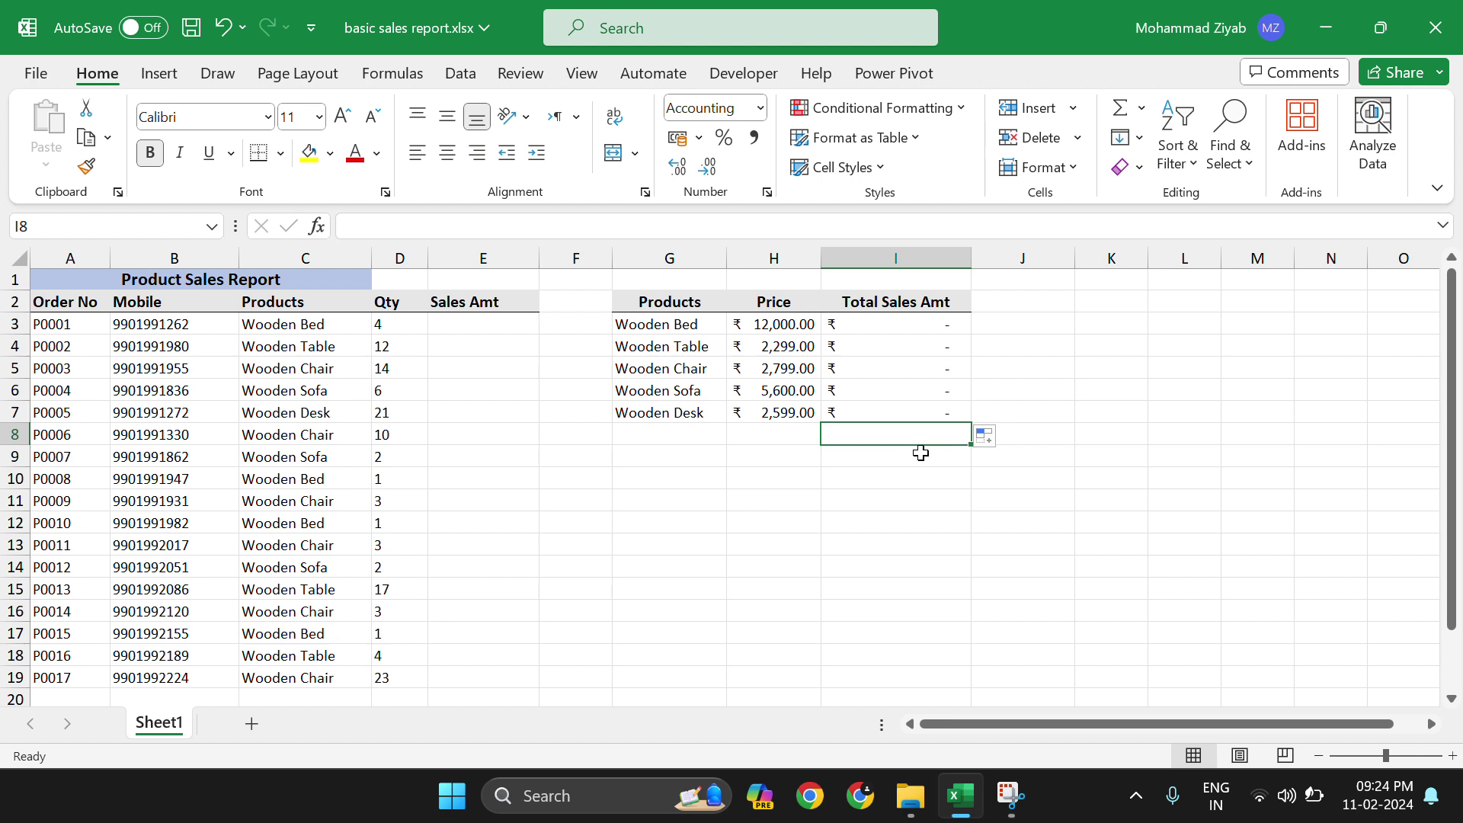
key("alt+equal")
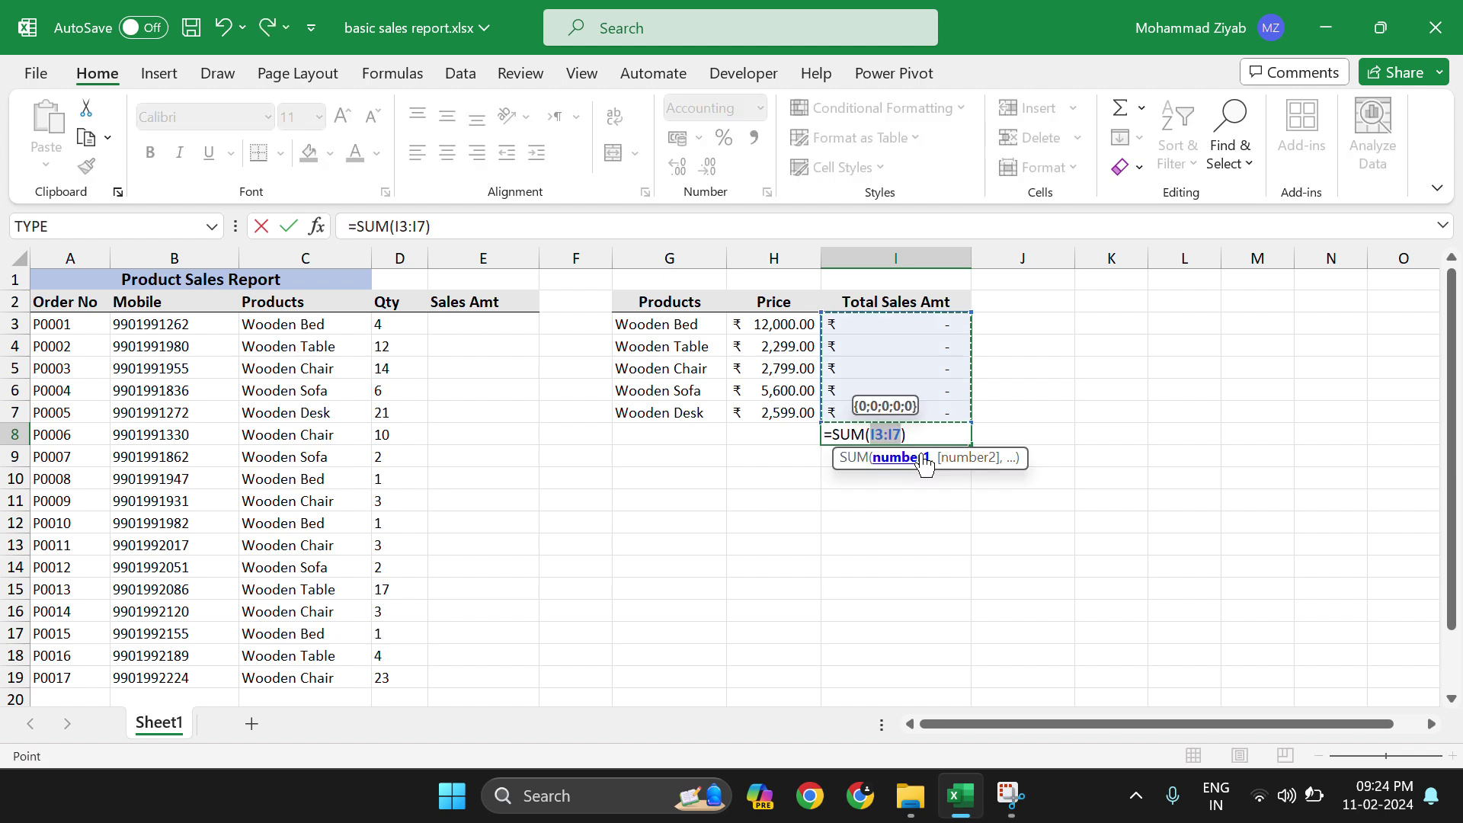
key("Return")
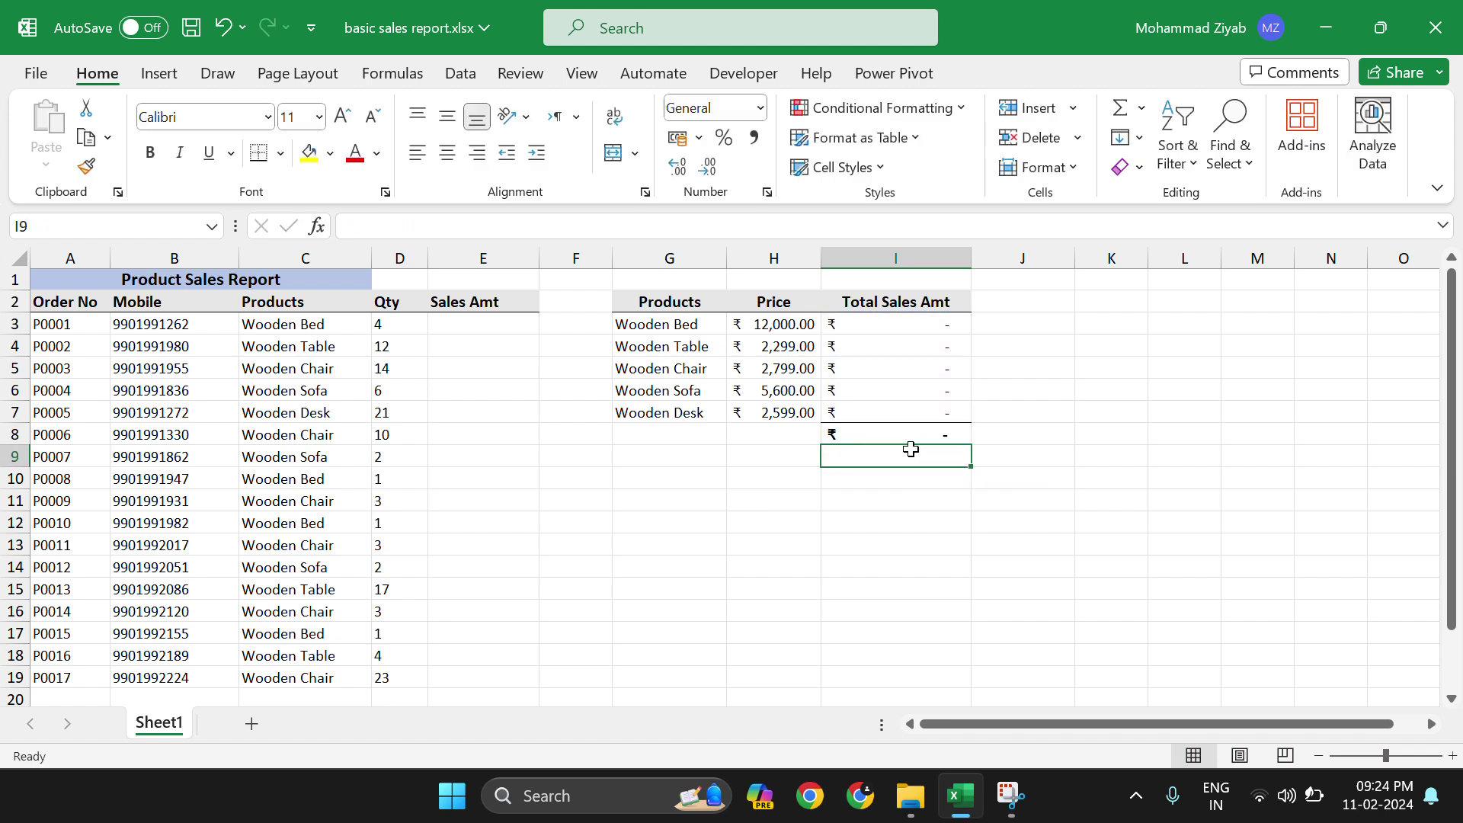
left_click(891, 438)
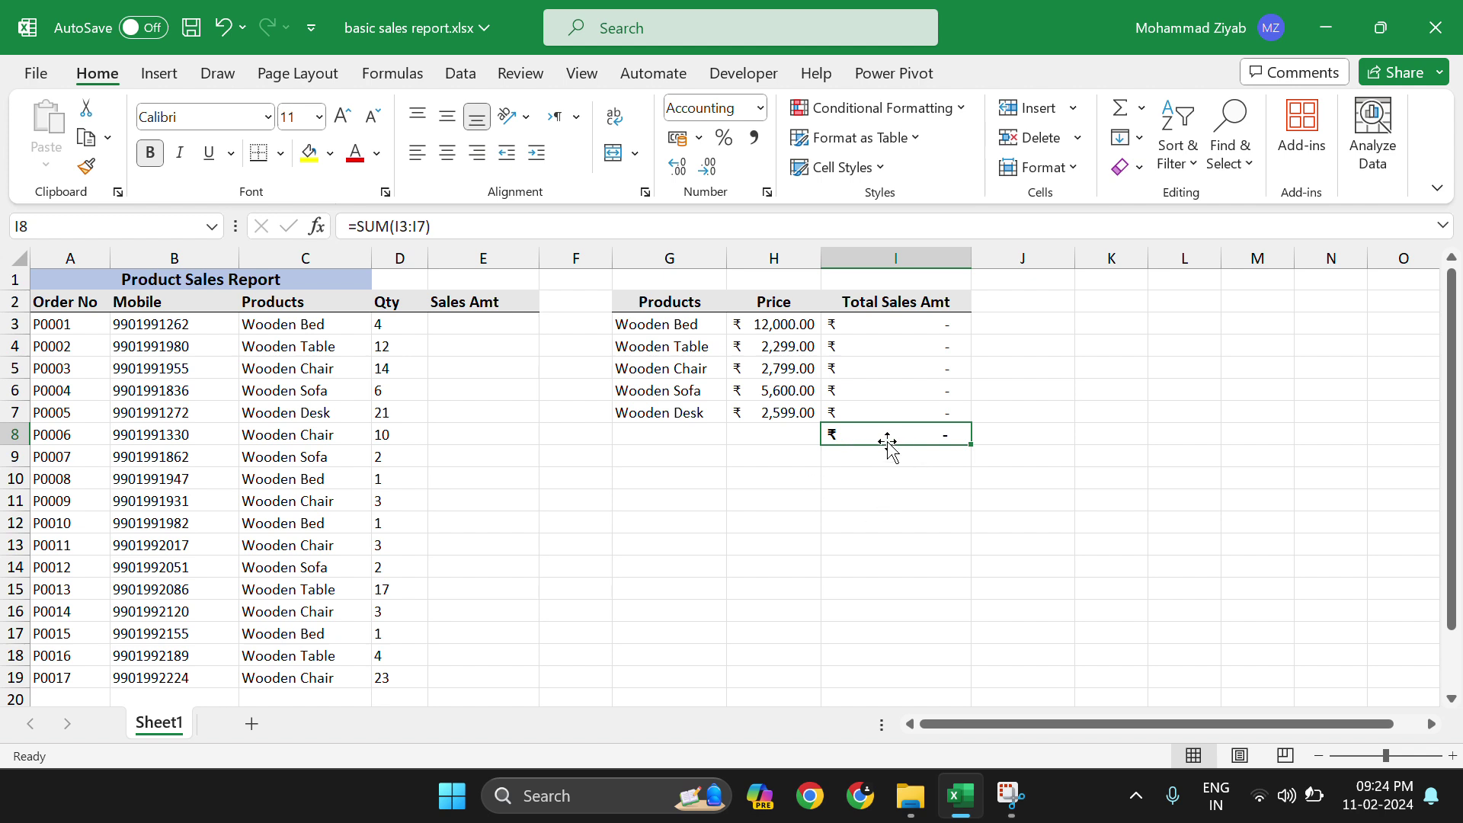
key("Delete")
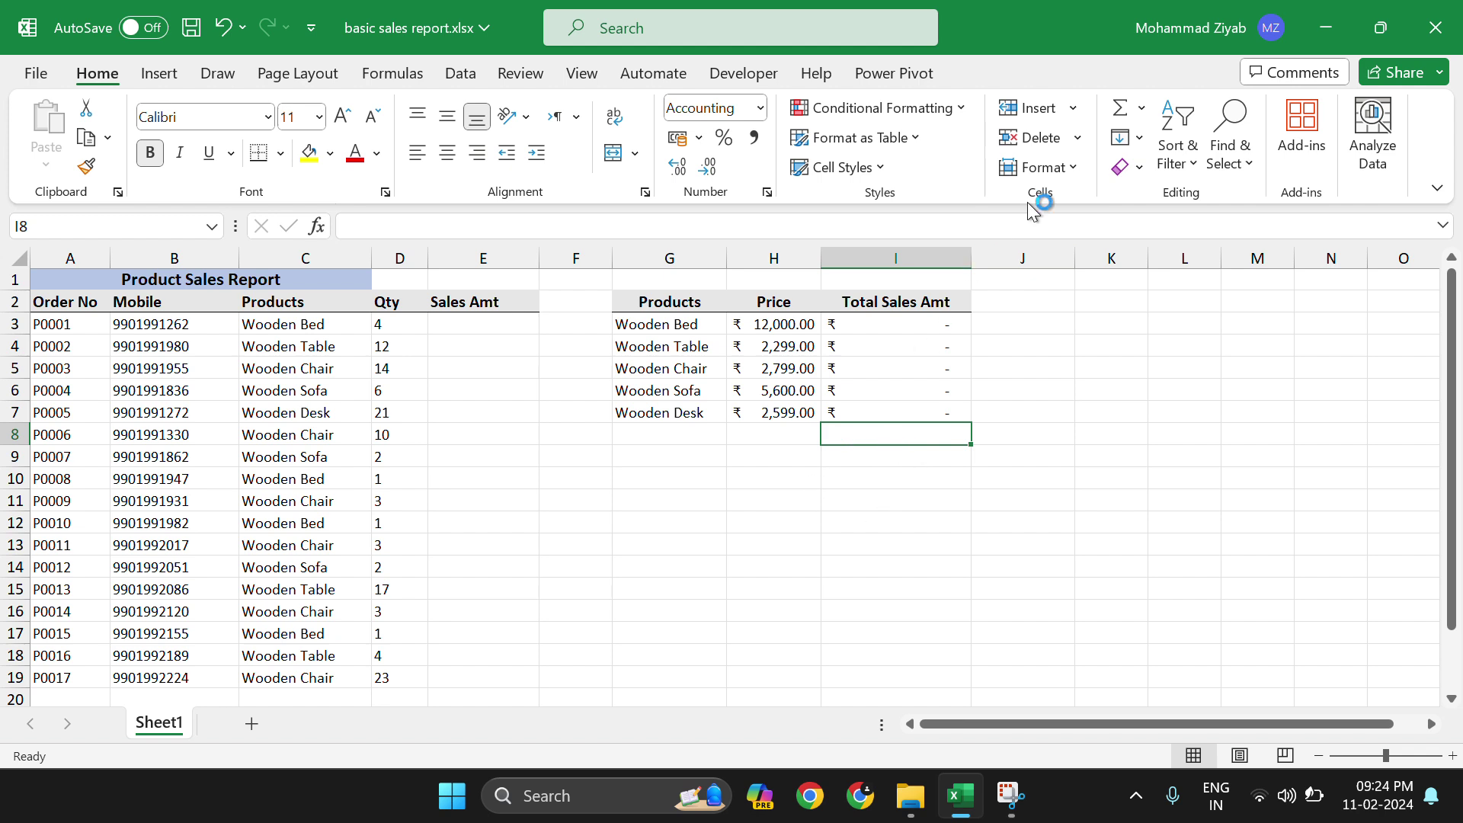
Step: Total the product sales amounts in cell I8 with AutoSum as =SUM(I3:I7)
left_click(1128, 112)
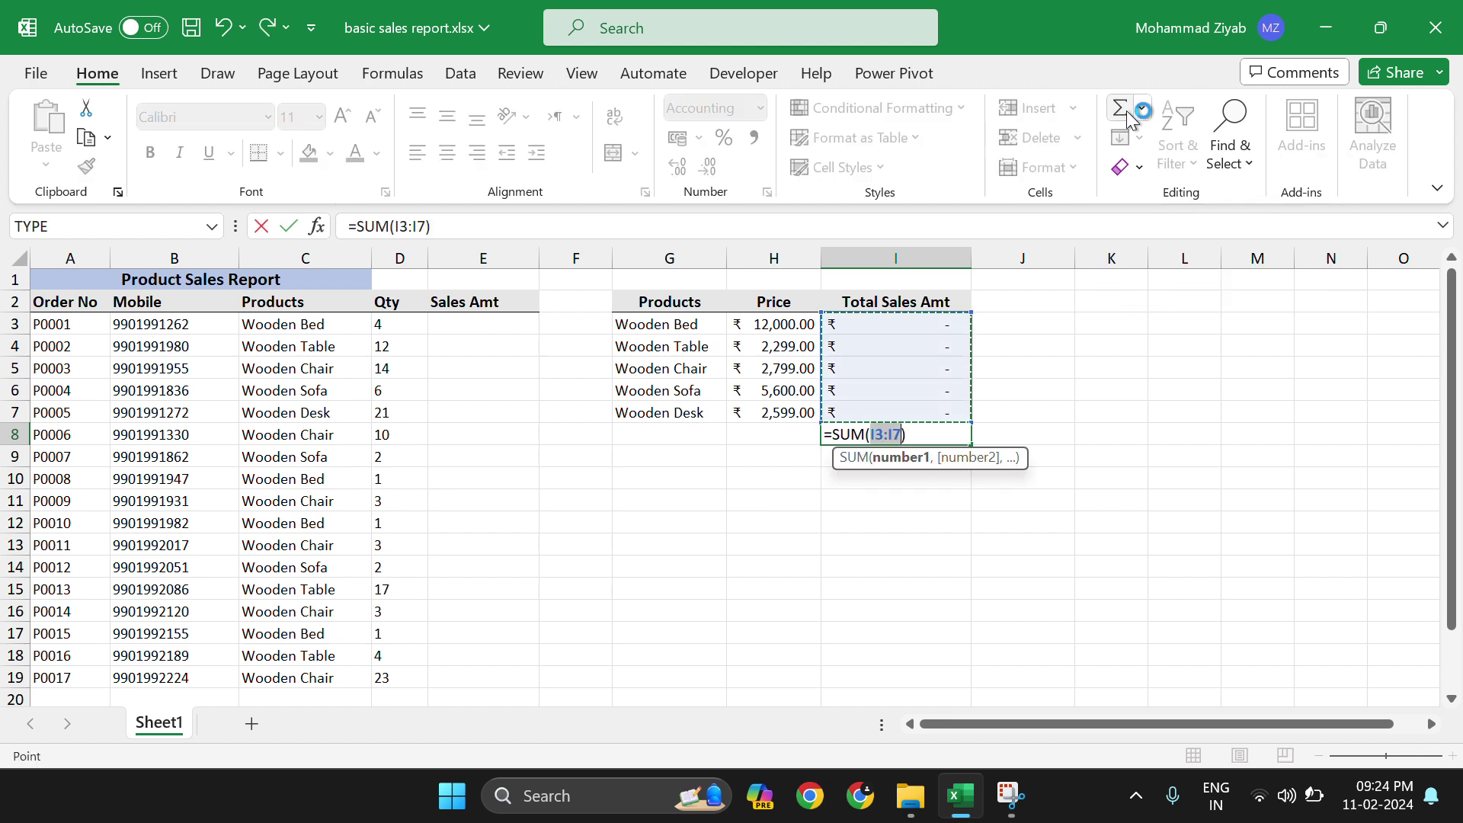
key("Return")
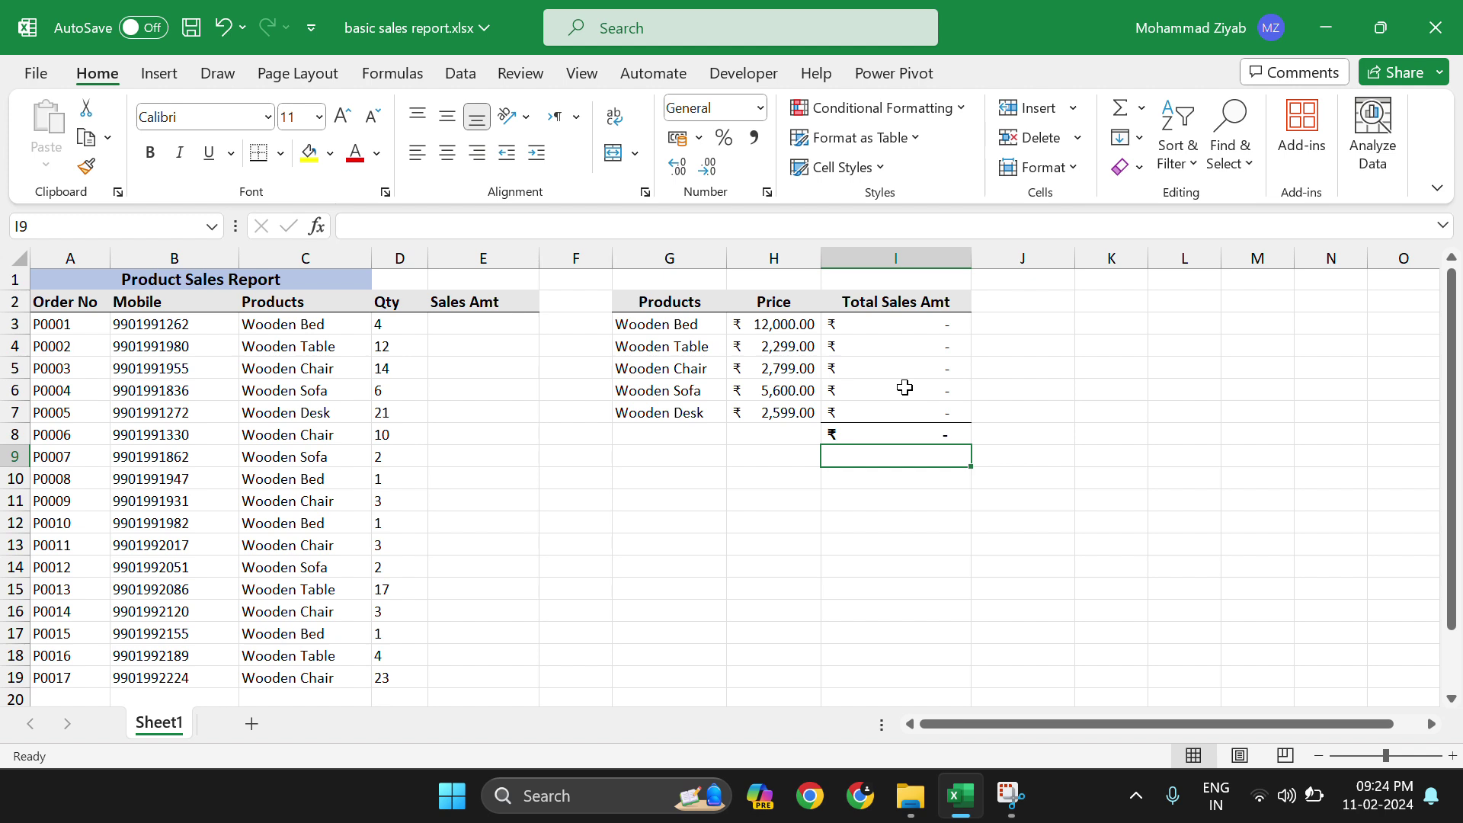
left_click(876, 430)
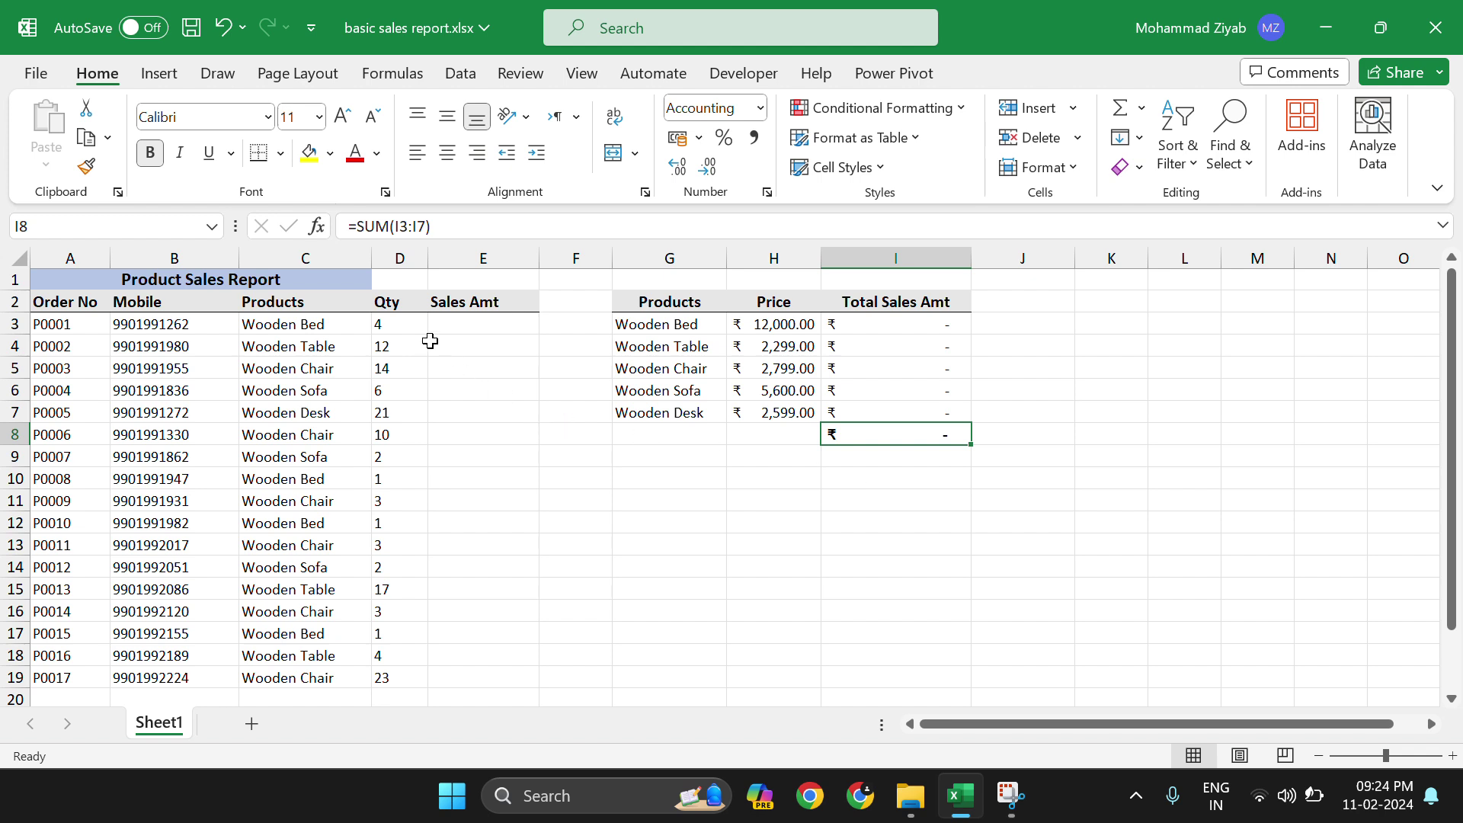
Step: Start a VLOOKUP formula in E3 with the product in C3 as the lookup value
left_click(454, 329)
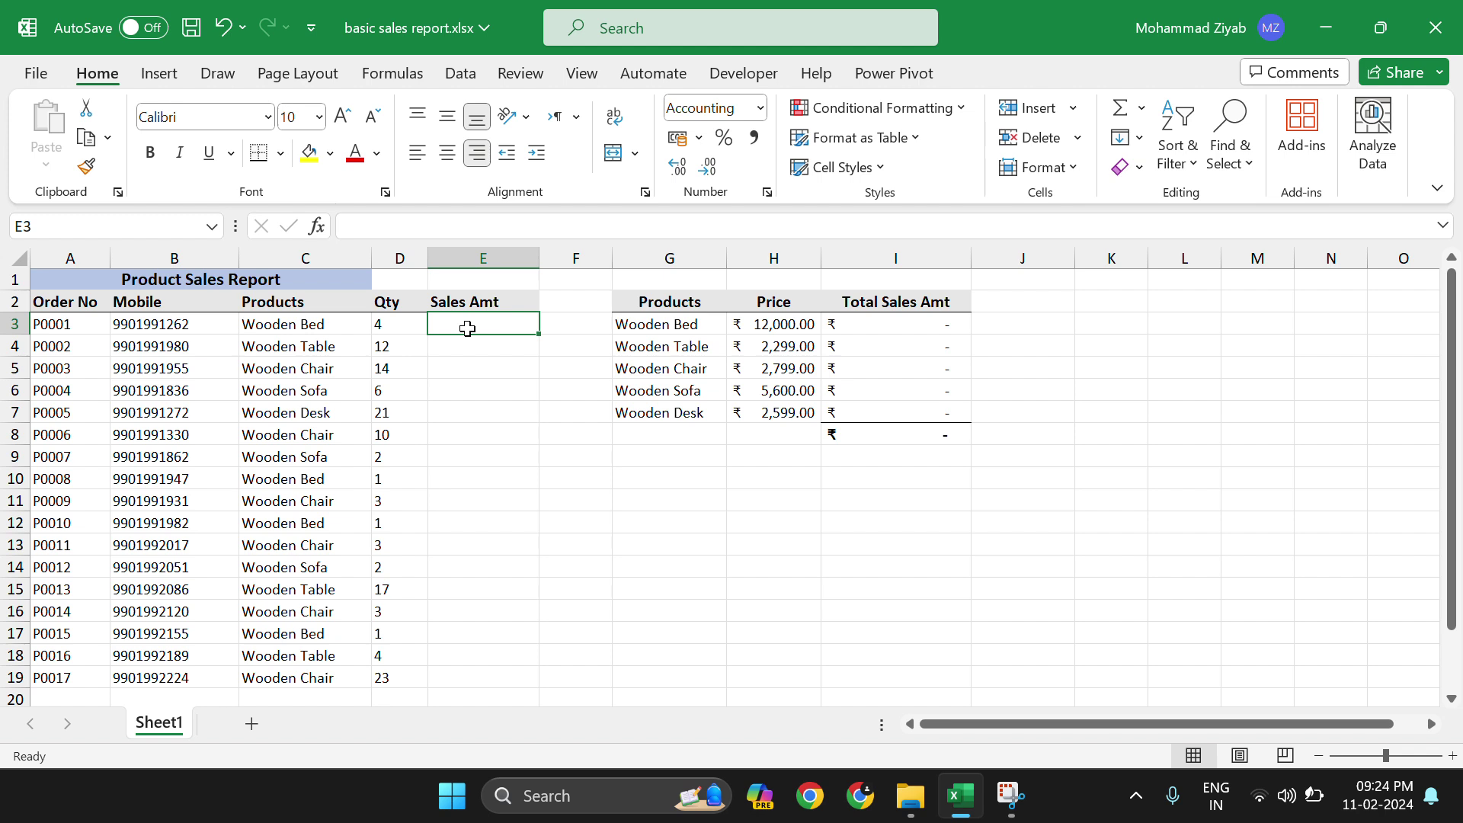
type("=")
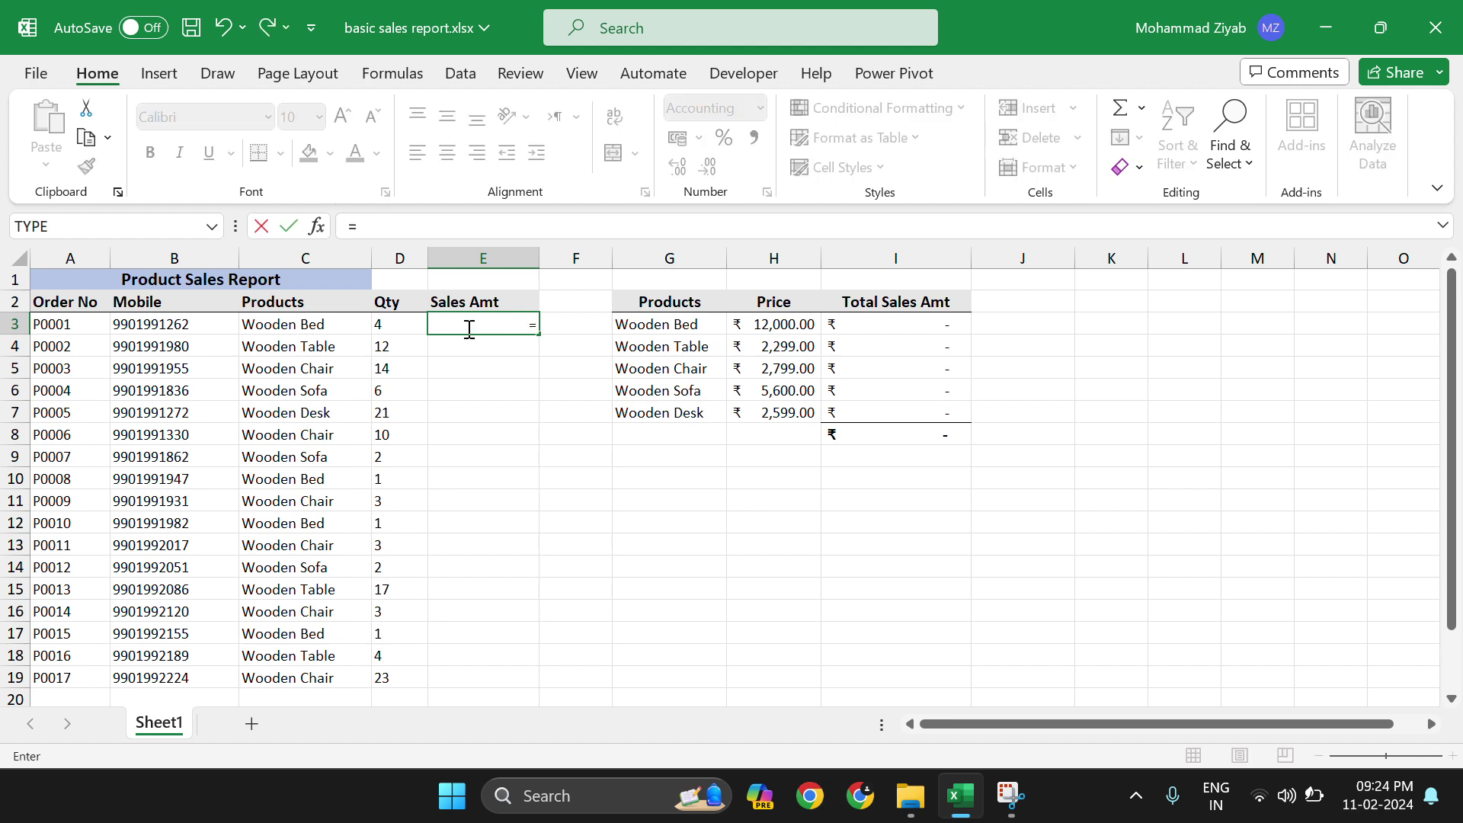
type("vl")
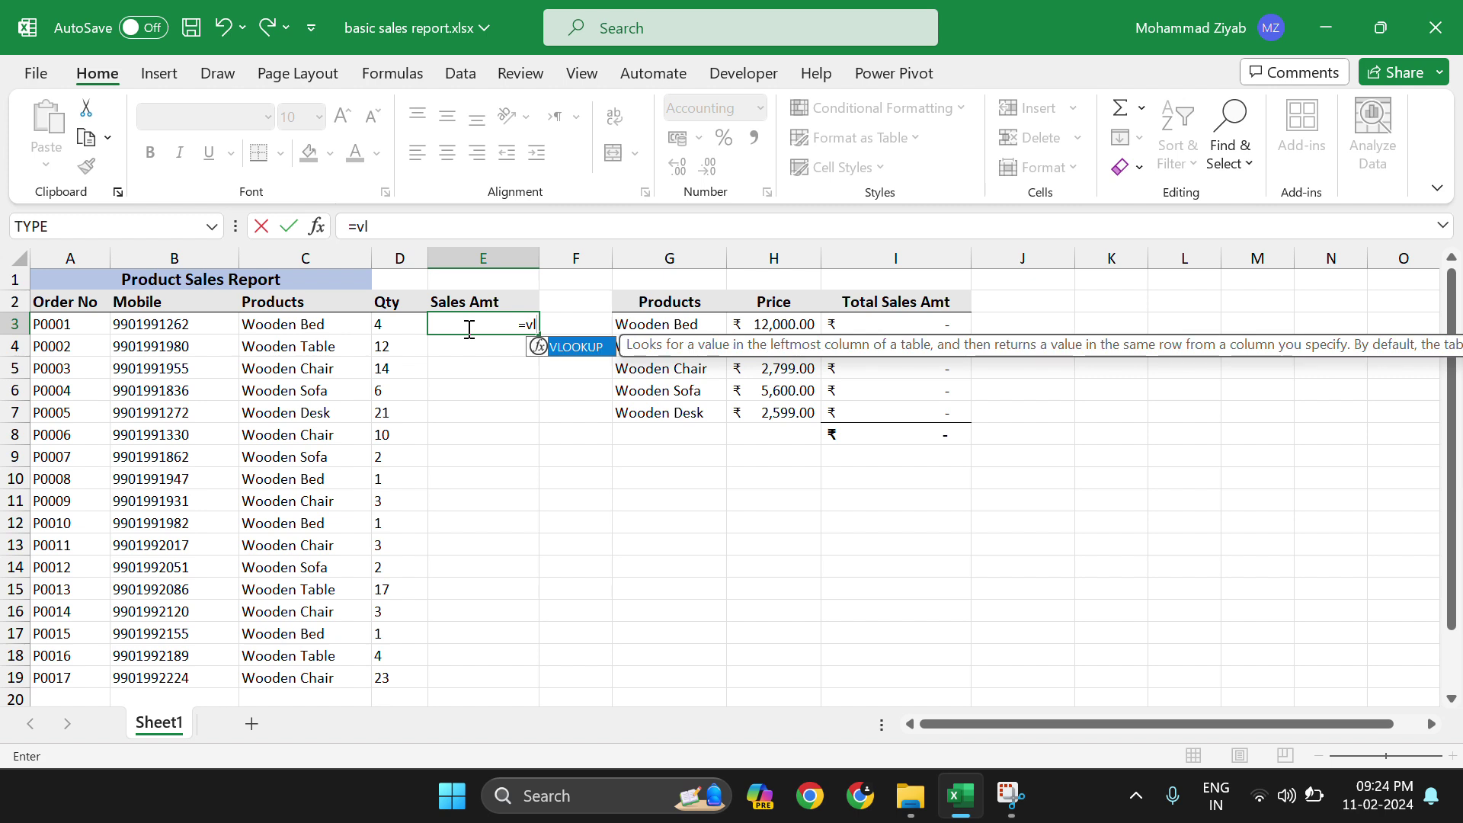
type("o")
key("Tab")
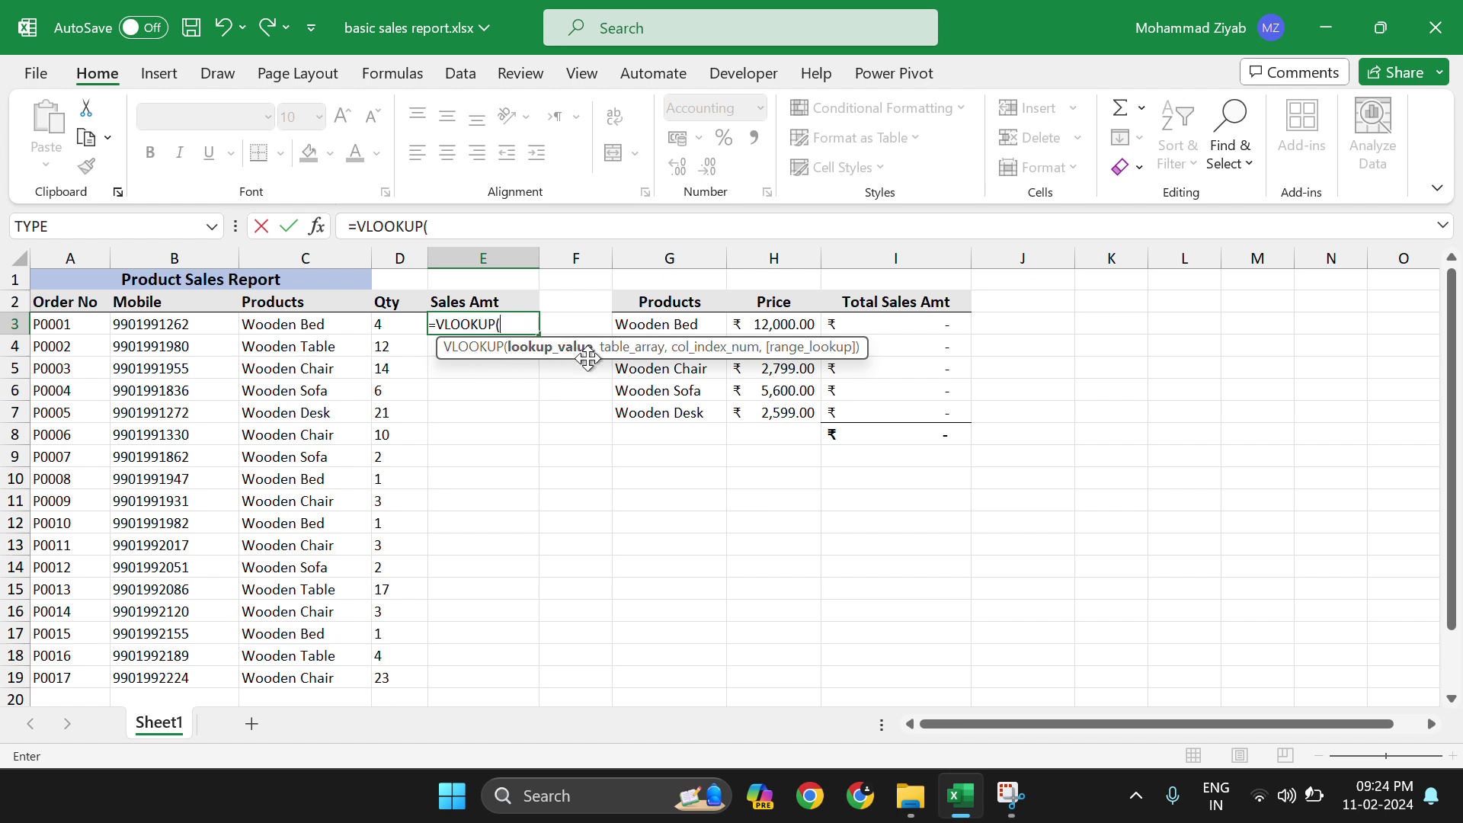
left_click(315, 324)
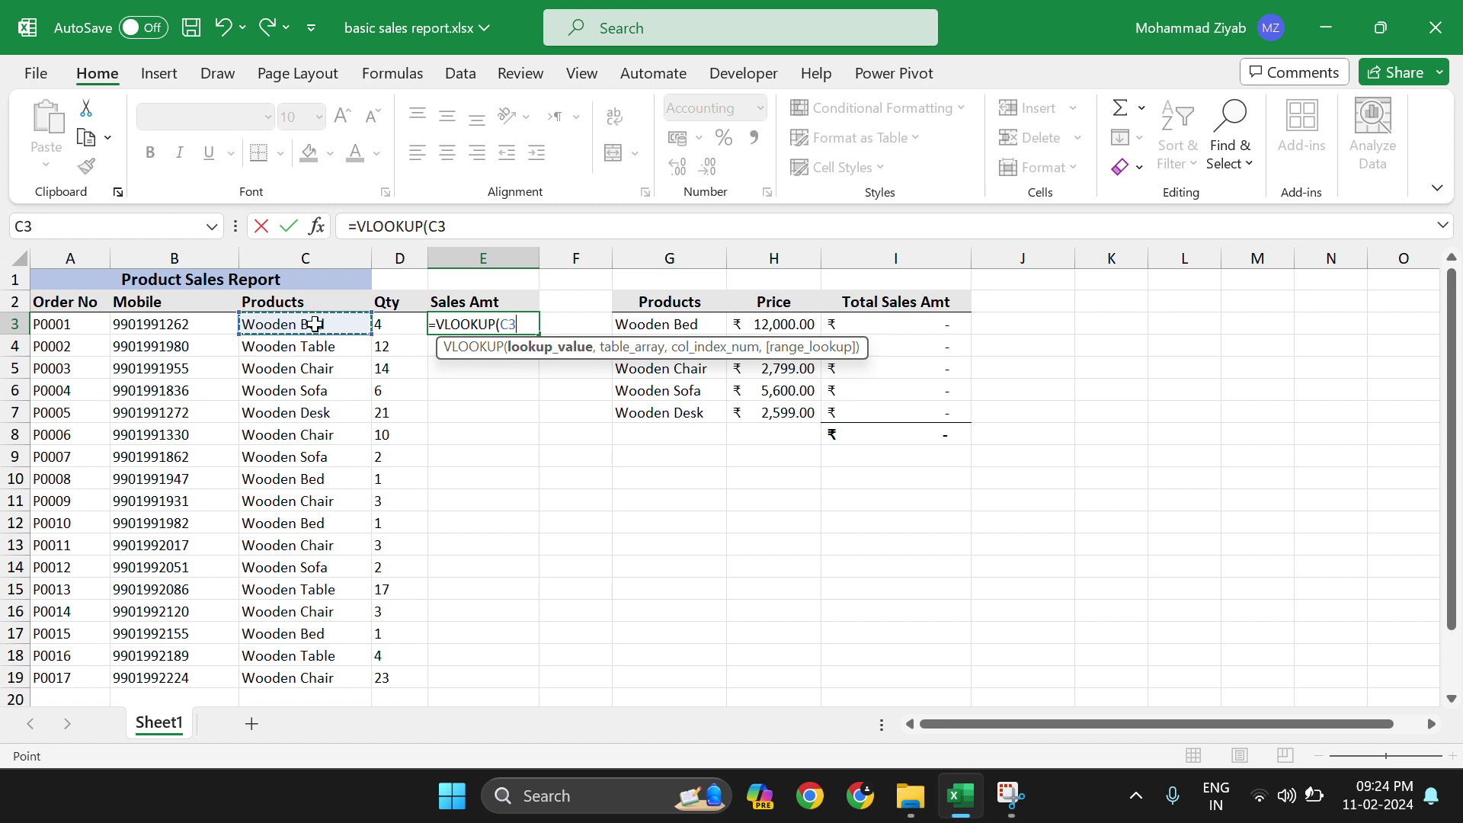
type(",")
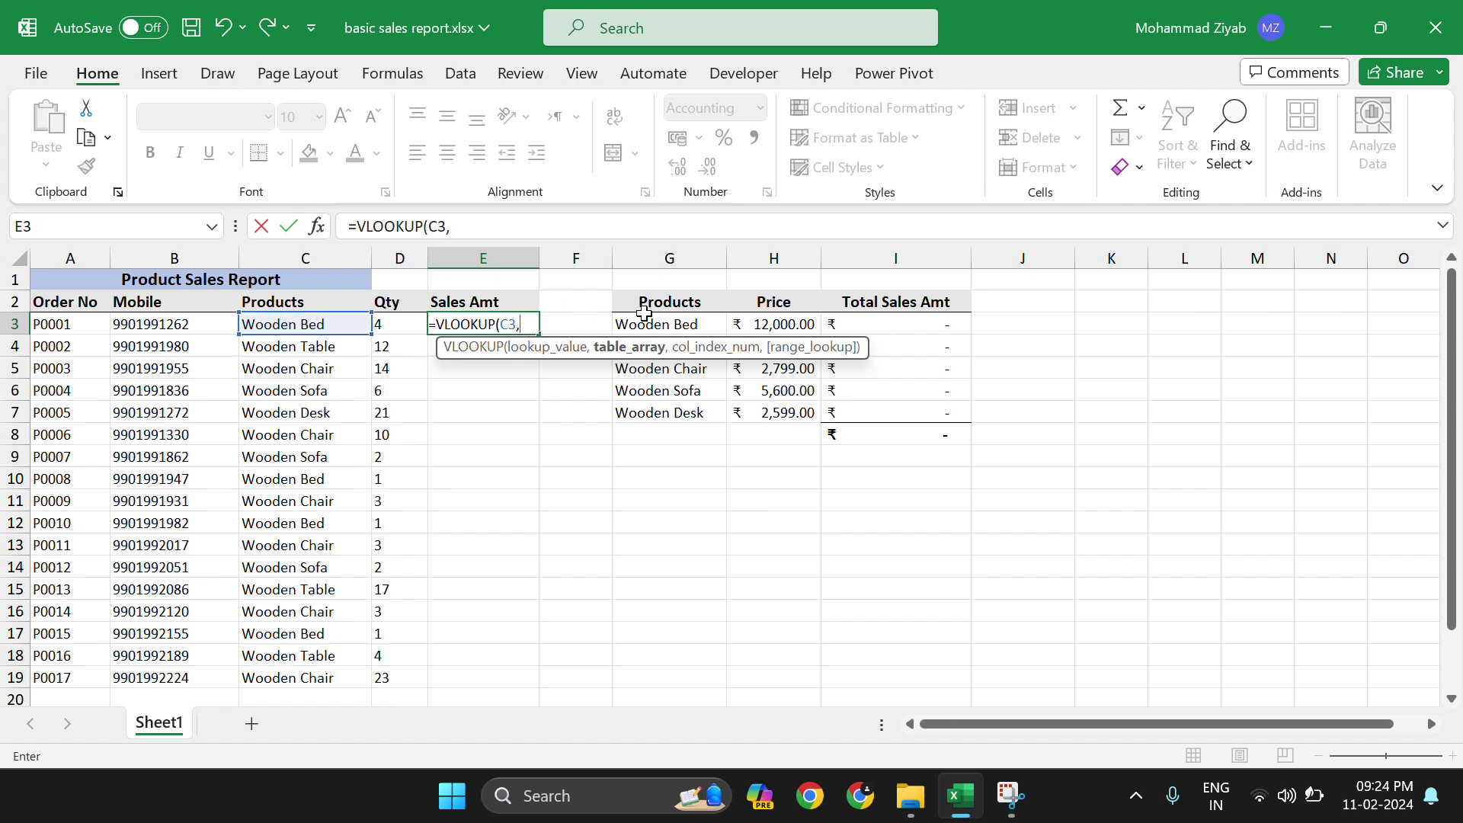
Step: Set the VLOOKUP table array to the product price list as the absolute range $G$3:$H$7
left_click_drag(648, 316, 771, 403)
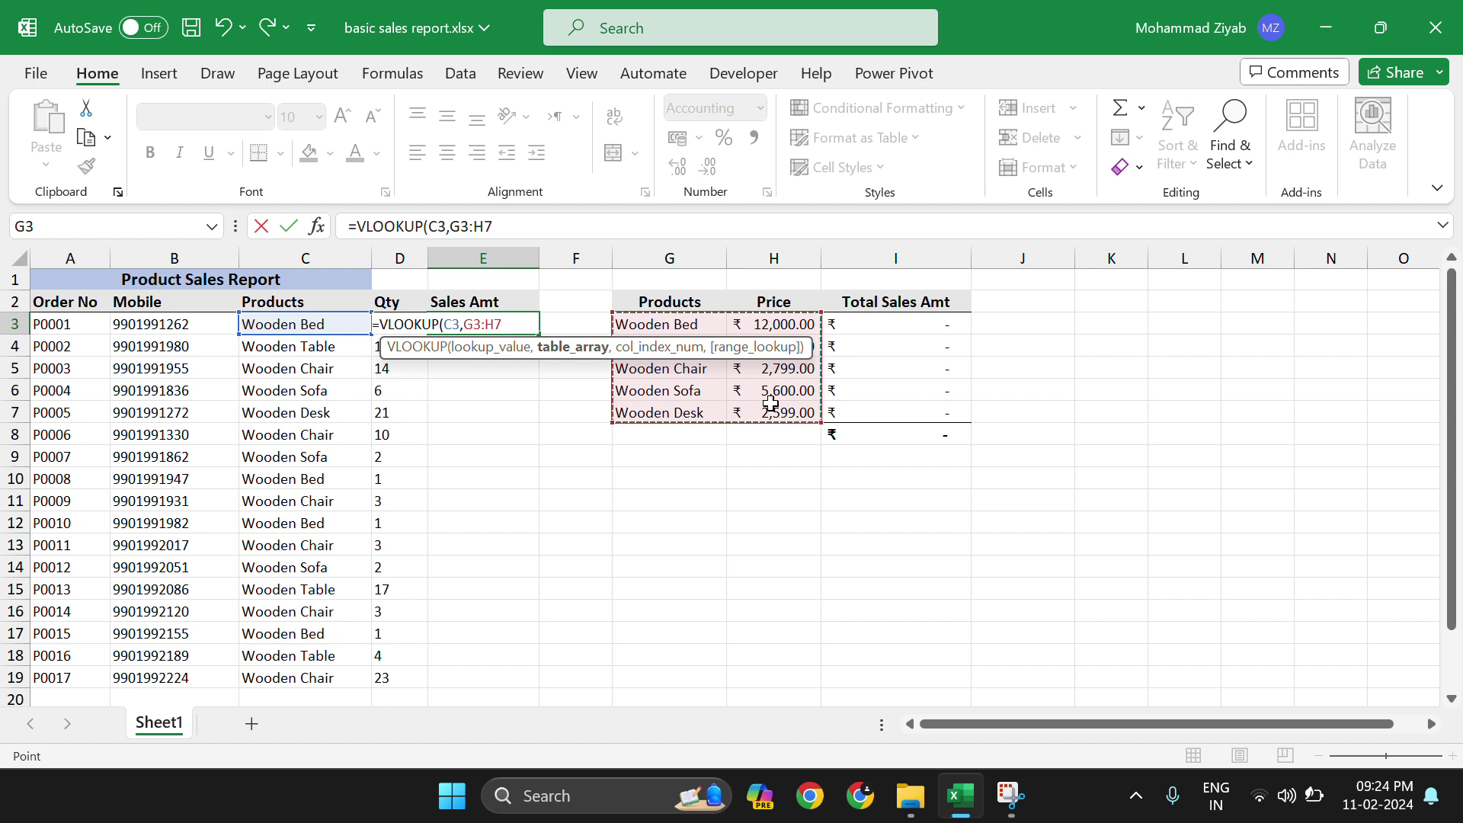
type(",")
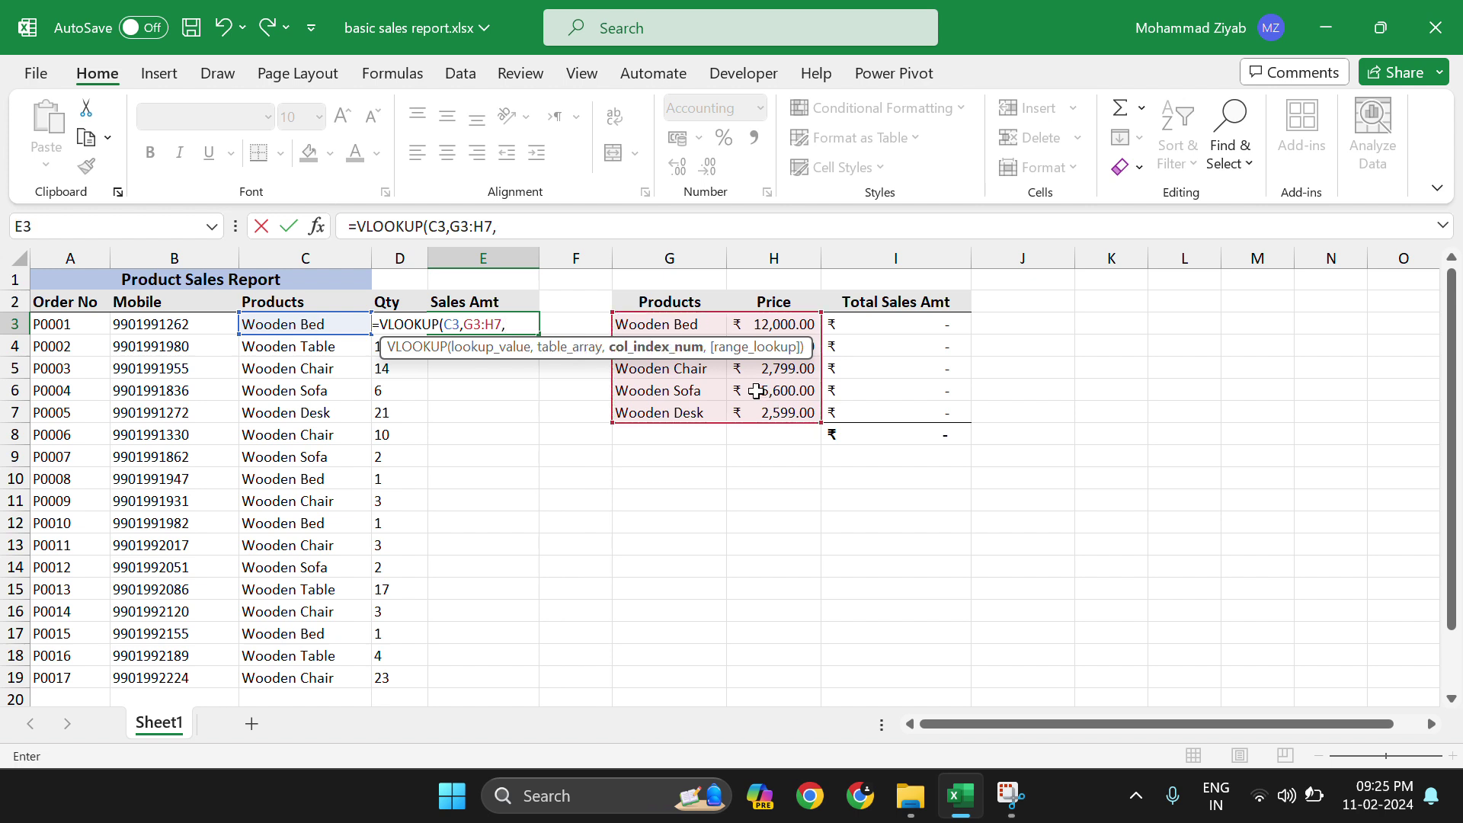
key("BackSpace")
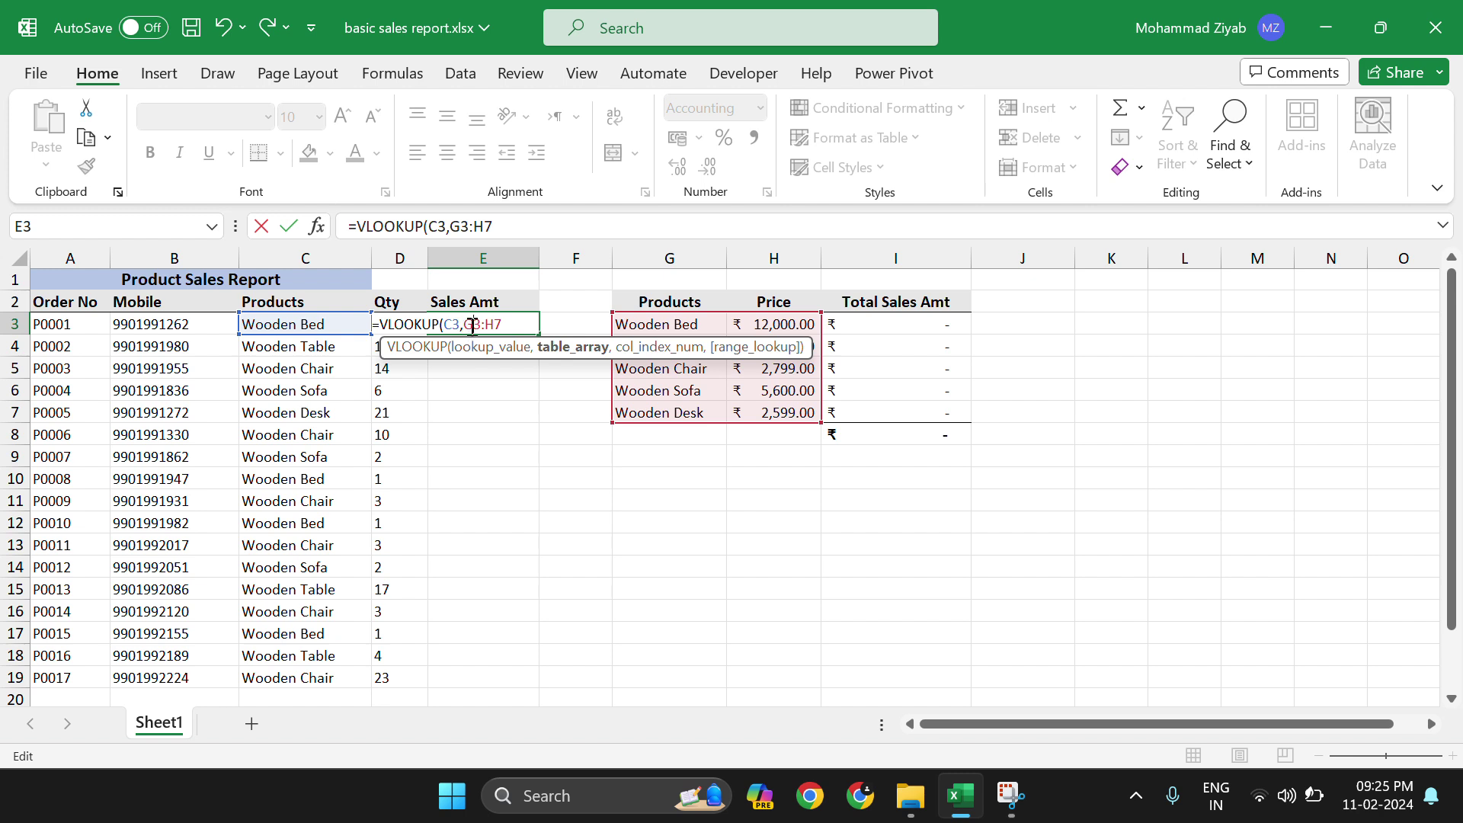
left_click_drag(472, 326, 500, 326)
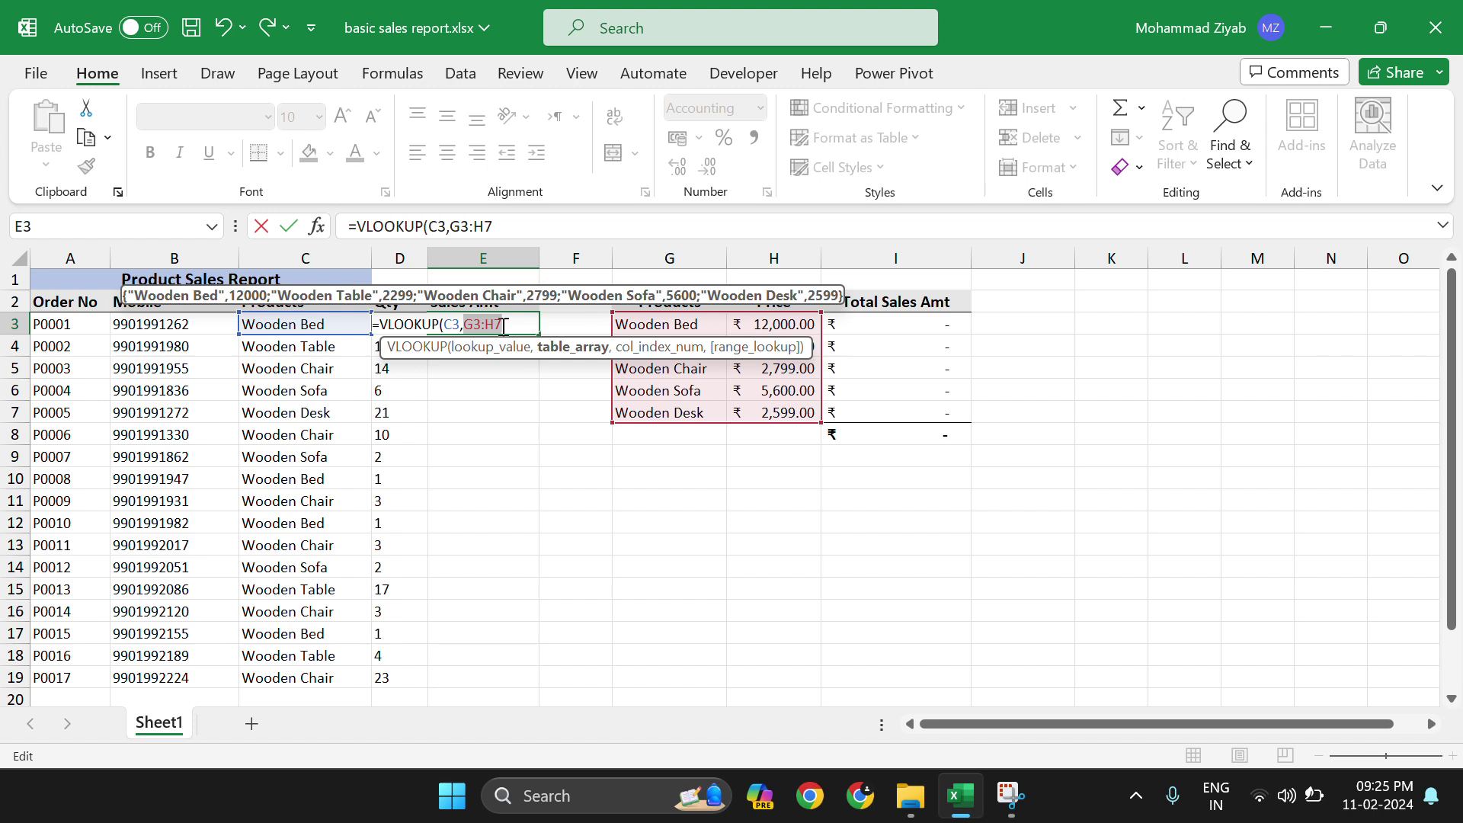
key("F4")
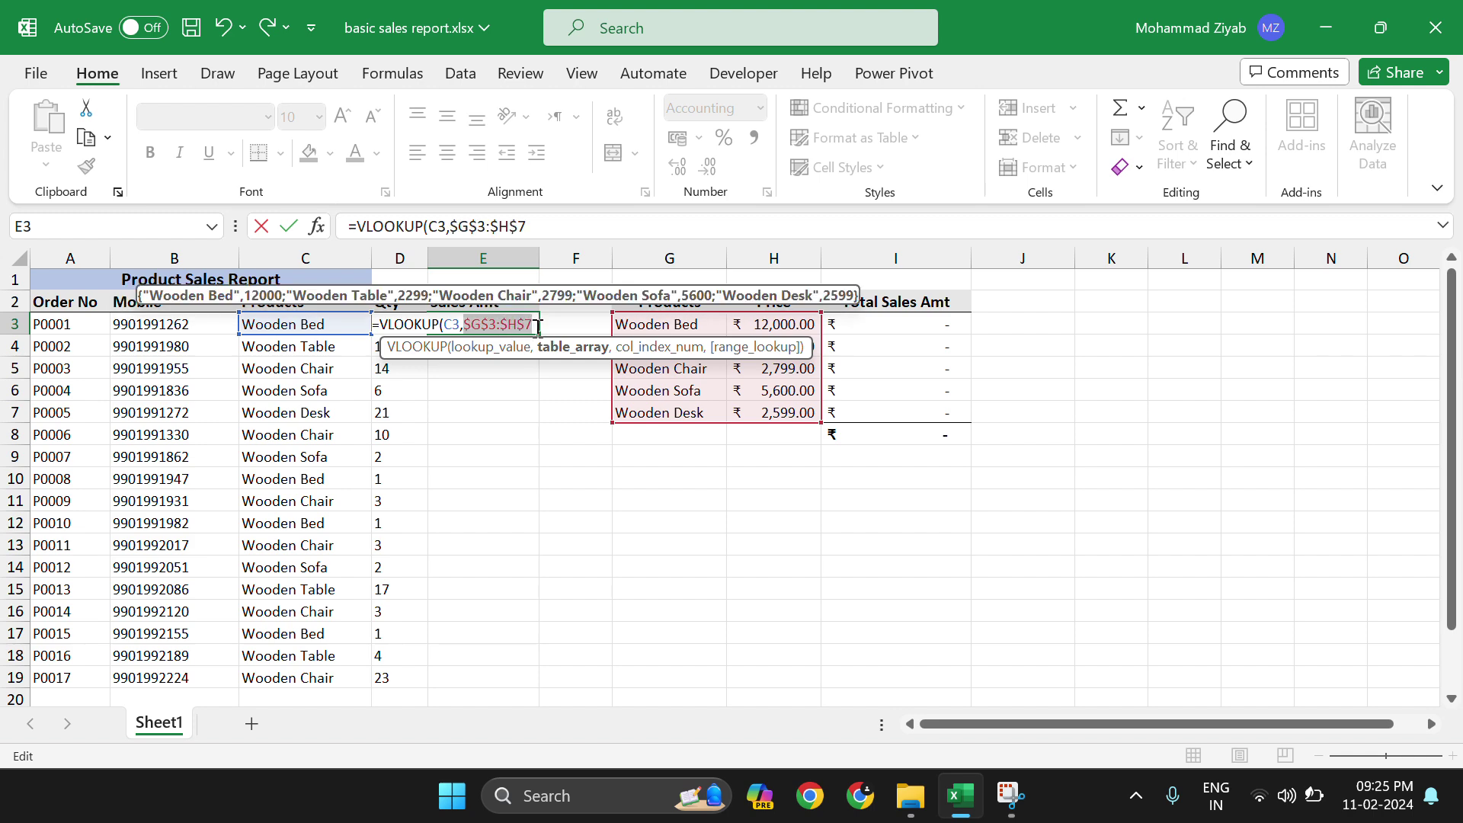
left_click(537, 327)
type(",")
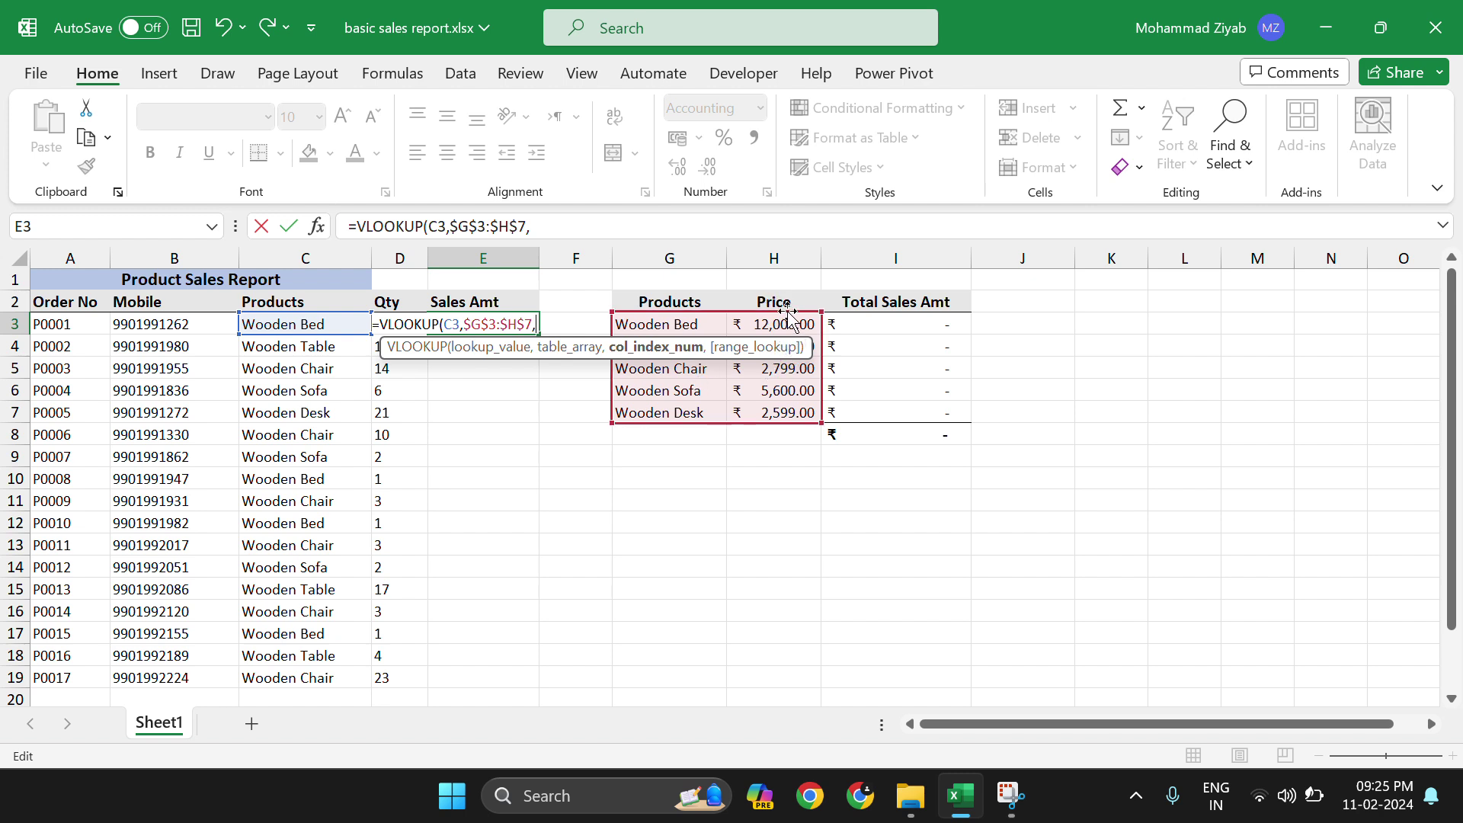
Step: Finish the VLOOKUP in E3 with column index 2 and FALSE for an exact match
type("2")
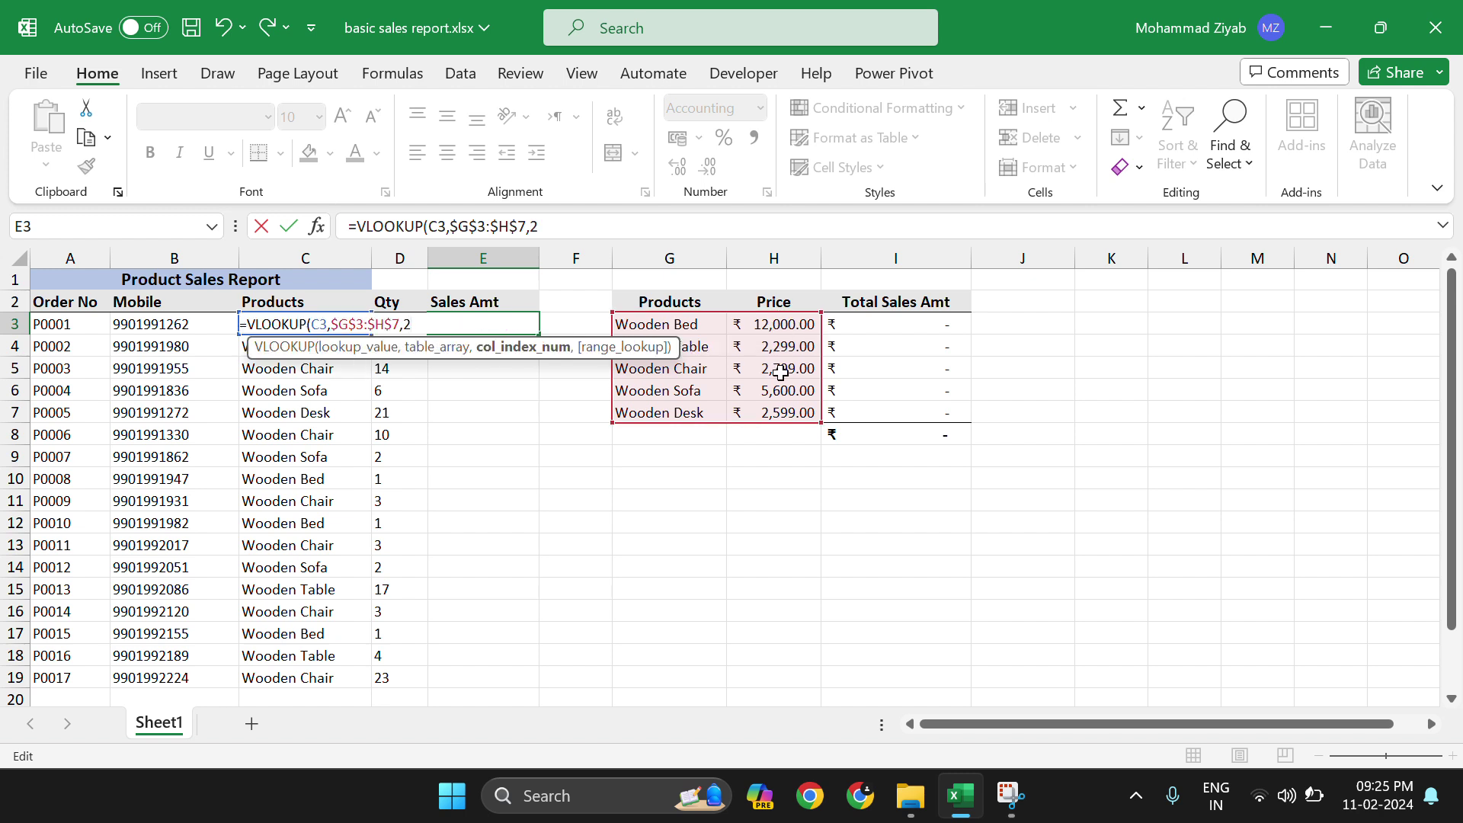
type(",")
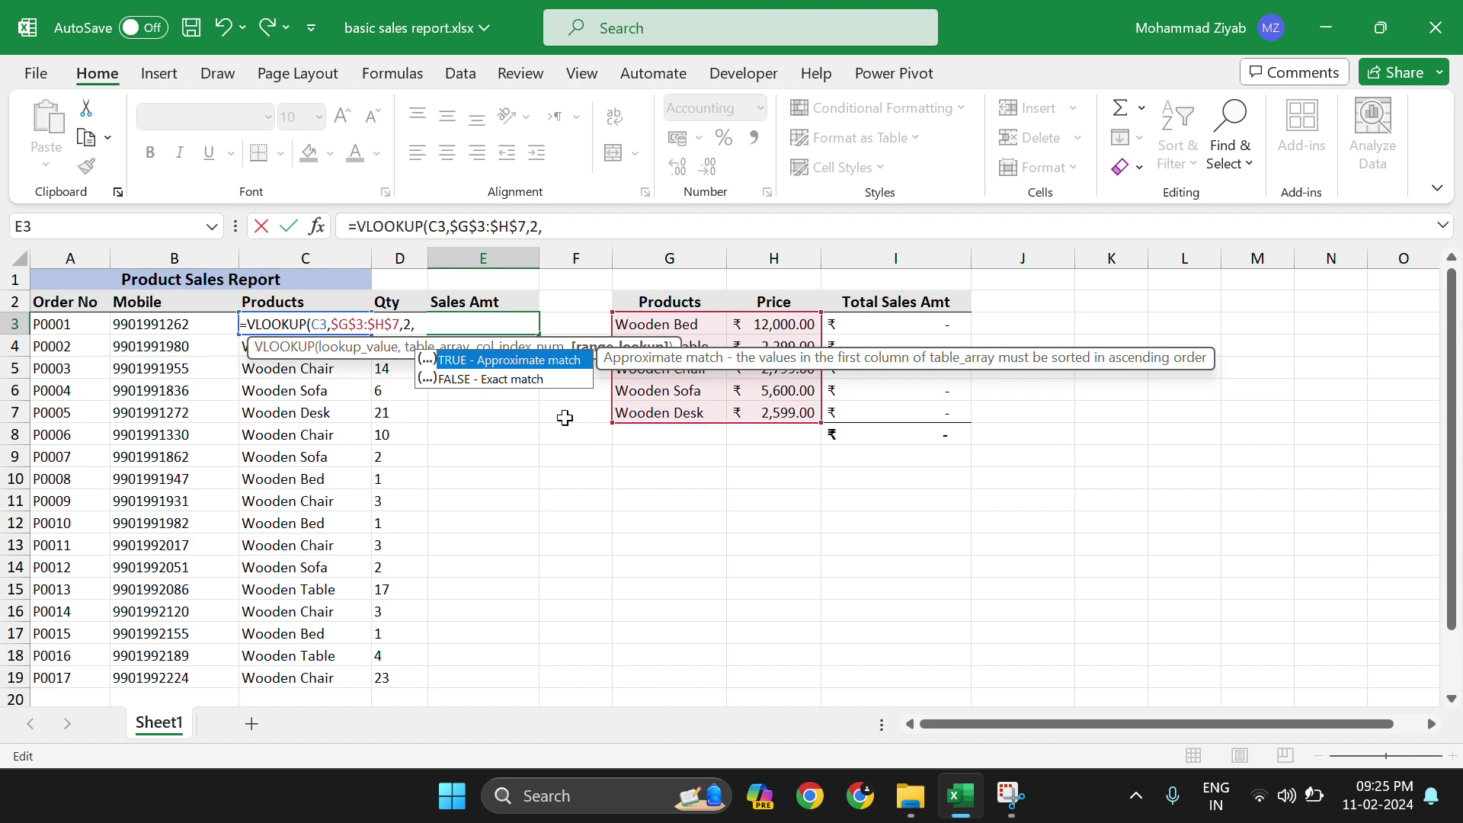
double_click(543, 383)
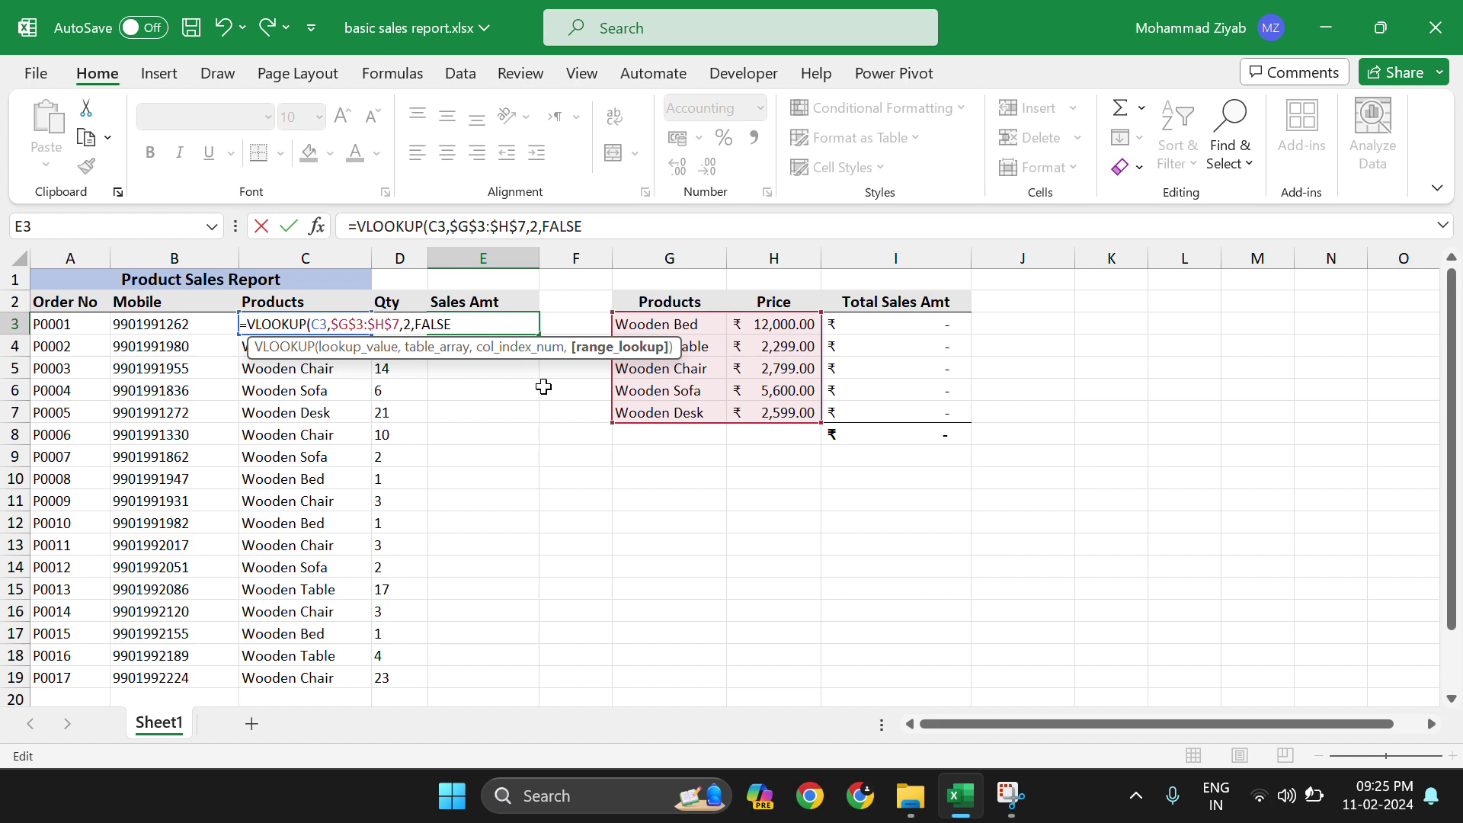
type(")")
key("Return")
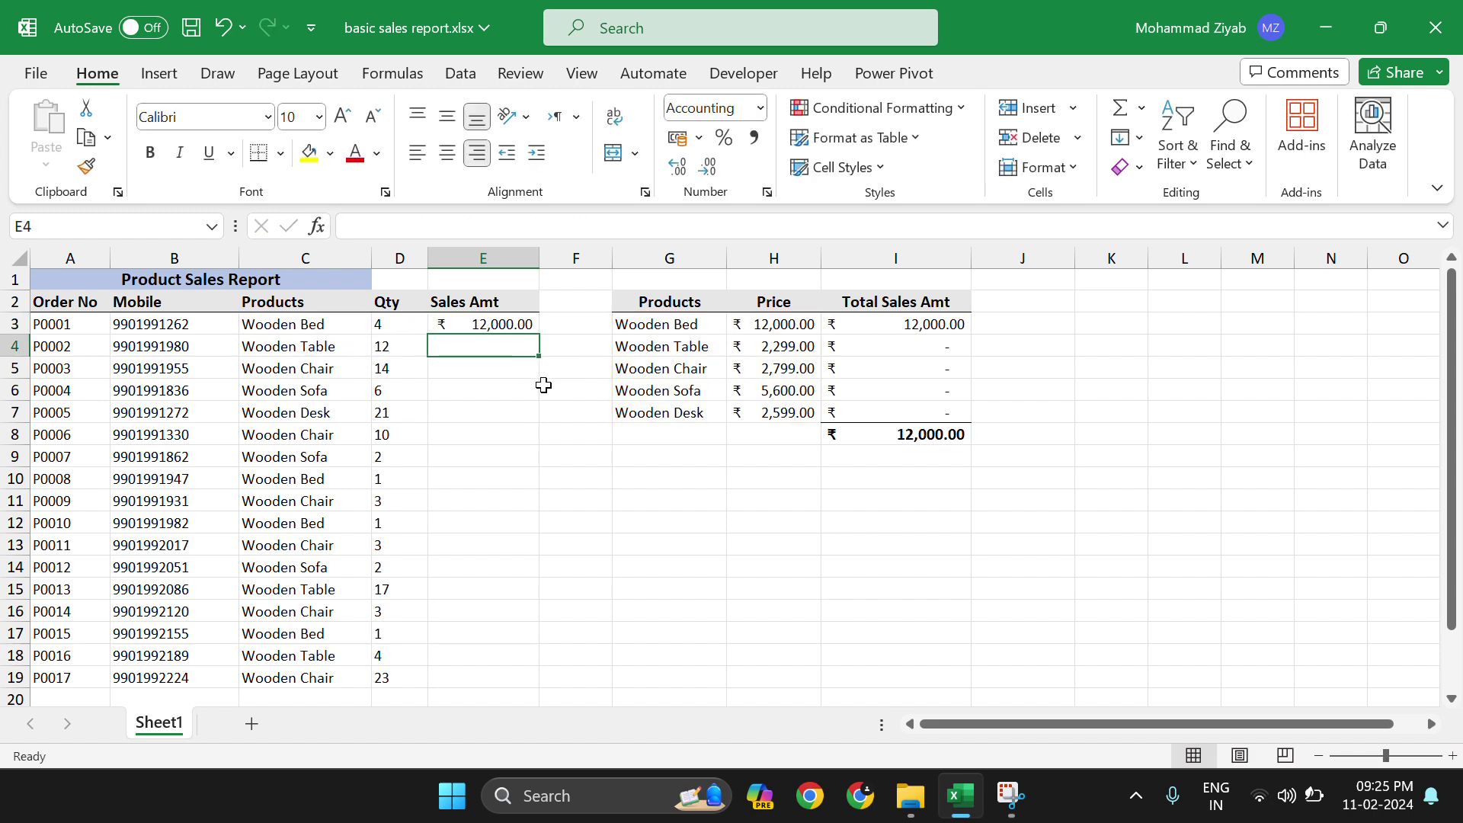
Step: Multiply the VLOOKUP result in E3 by the quantity in D3
left_click(483, 325)
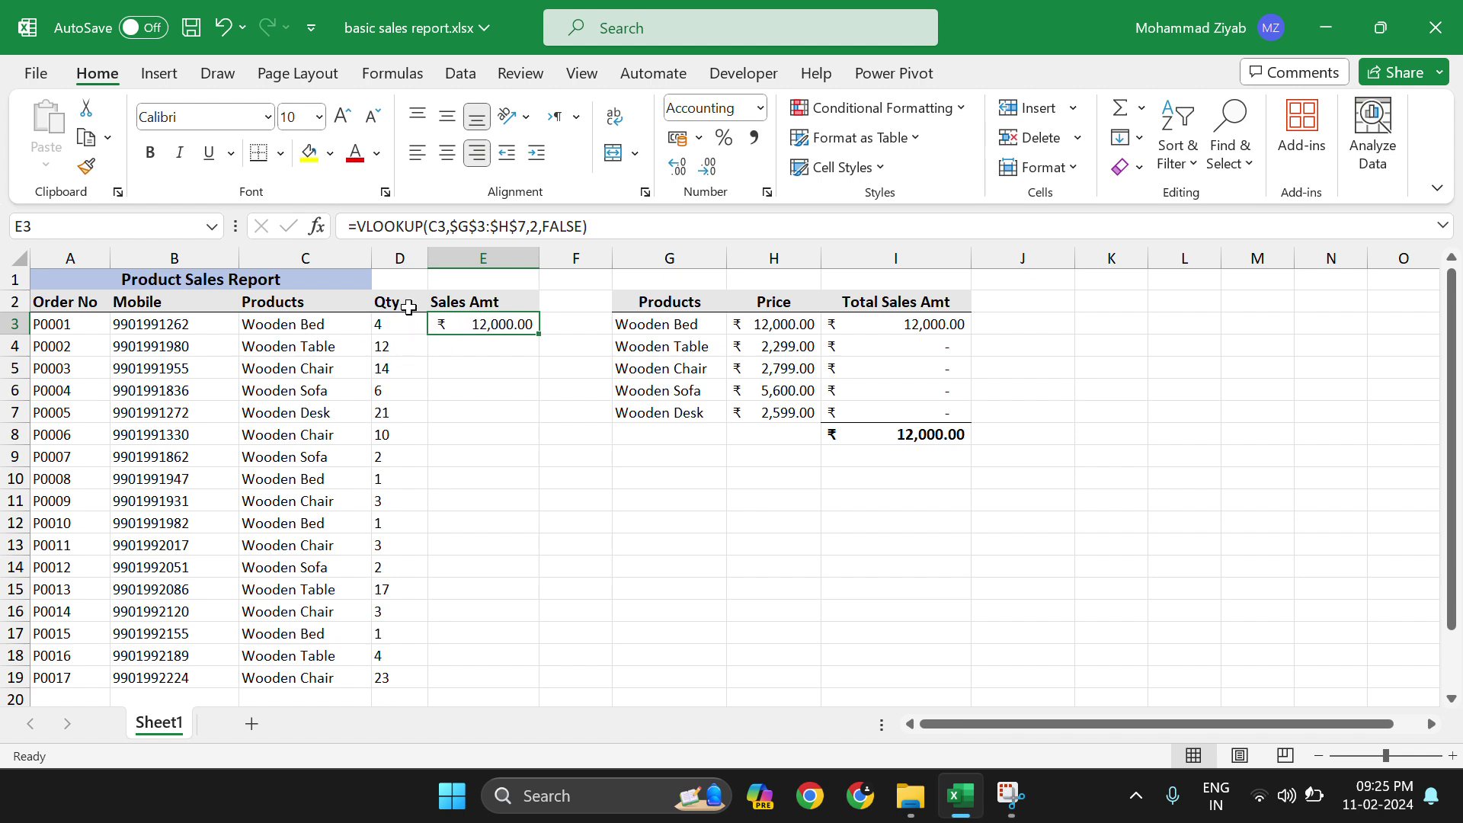
left_click(587, 226)
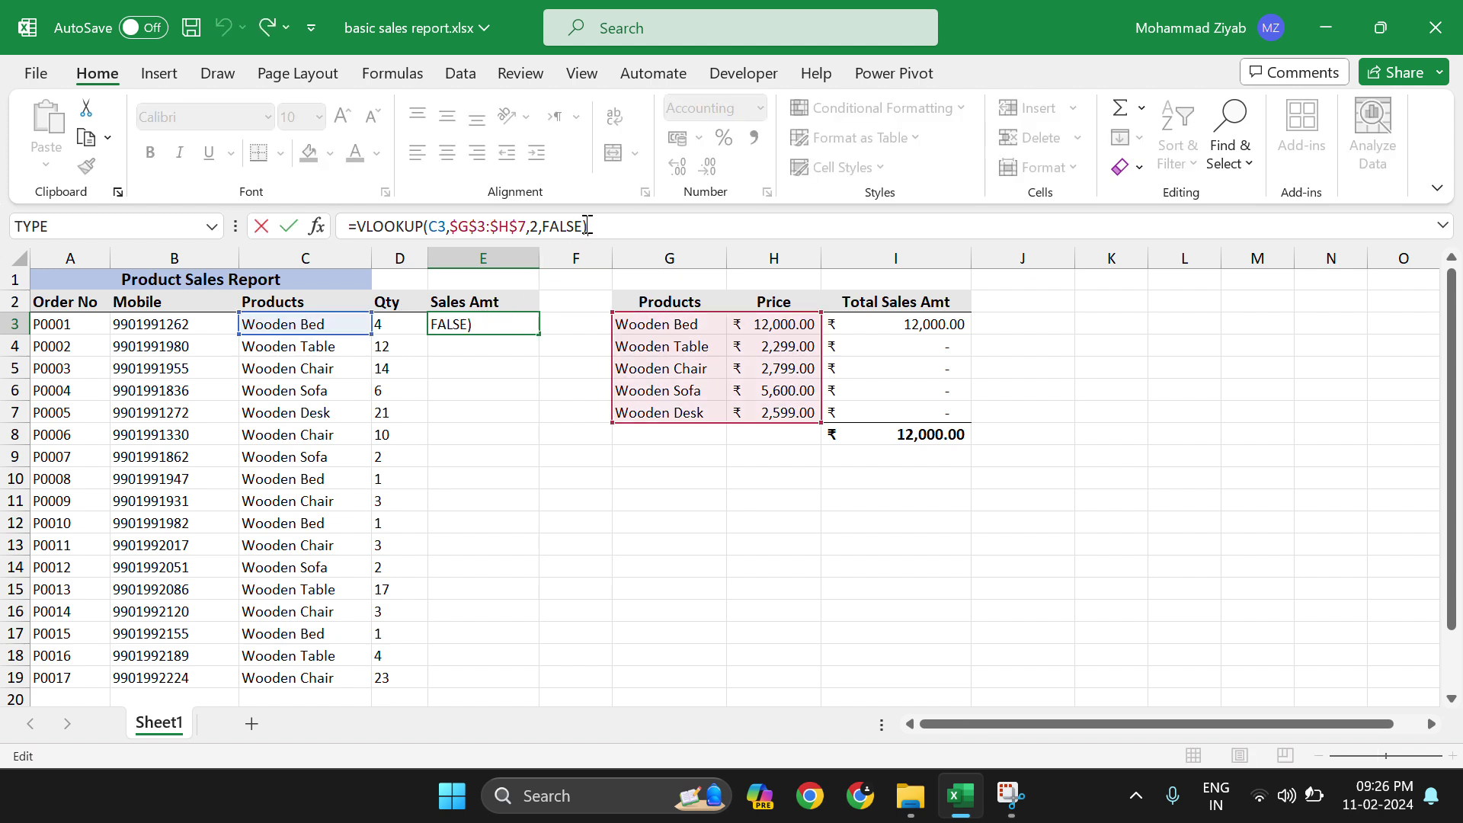
type("*")
left_click(407, 331)
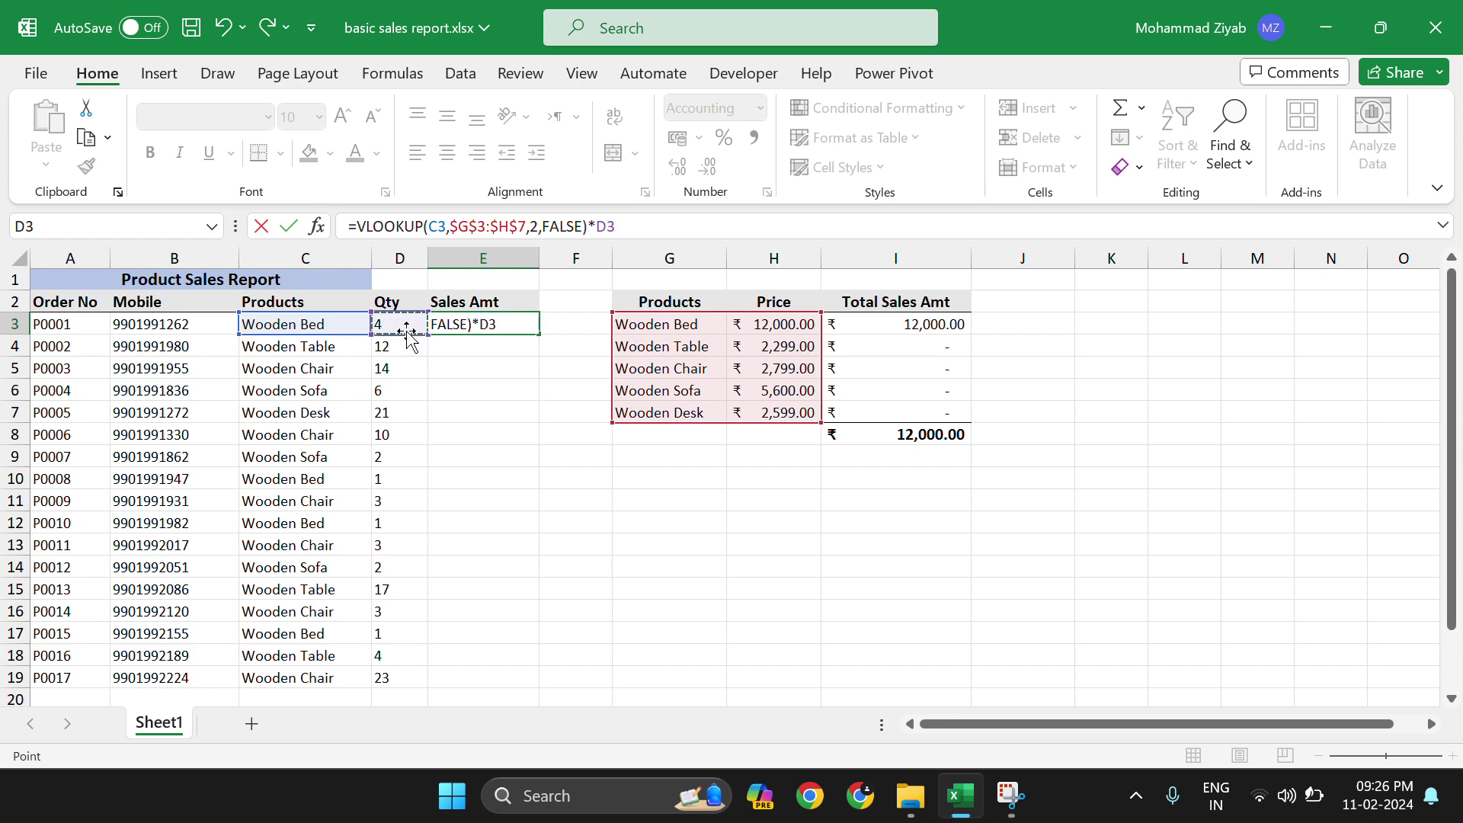
key("Return")
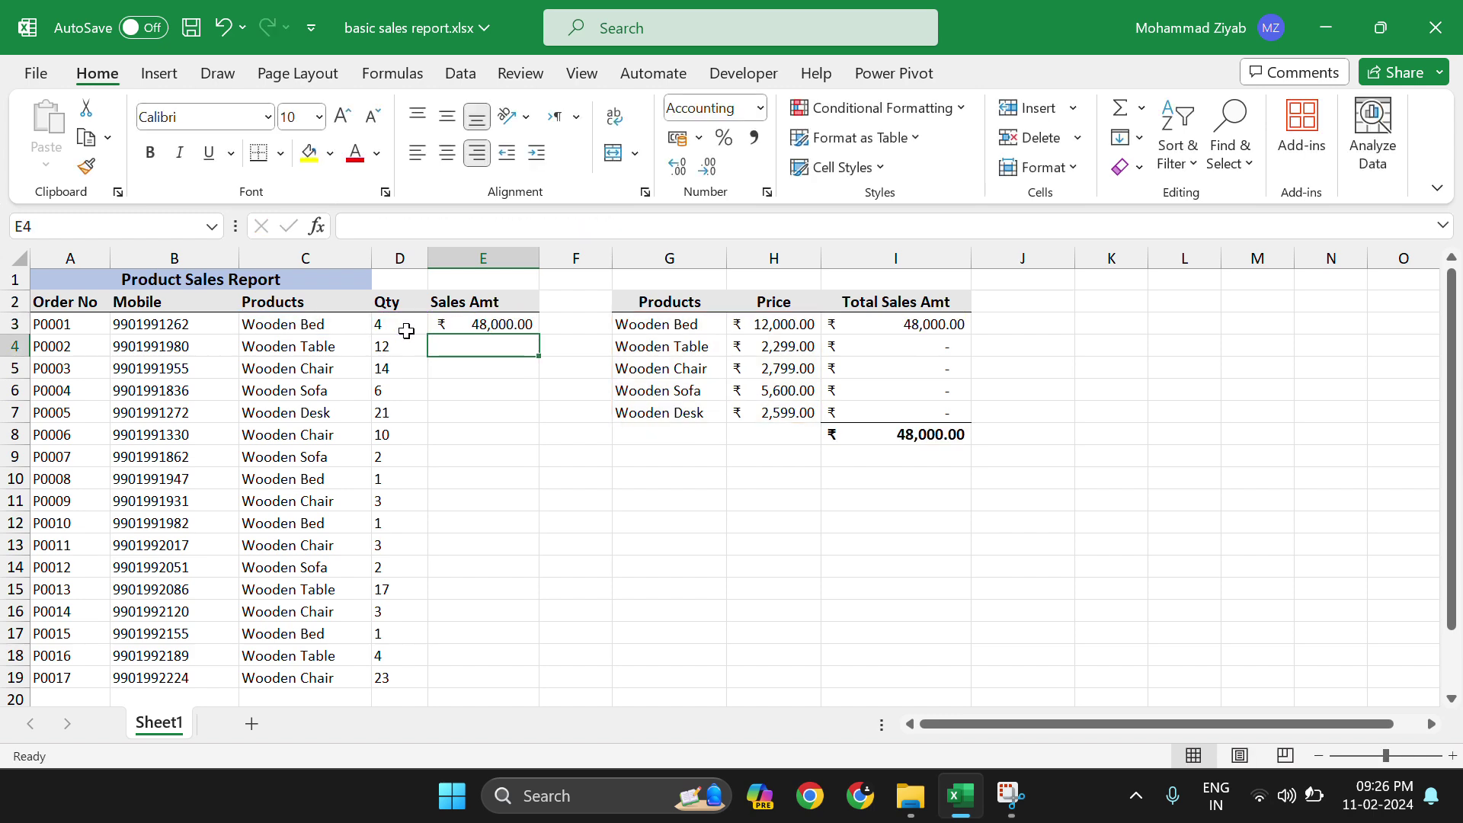
Step: Fill the VLOOKUP formula from E3 down through E19, then clear the whole range E3:E19
left_click(458, 323)
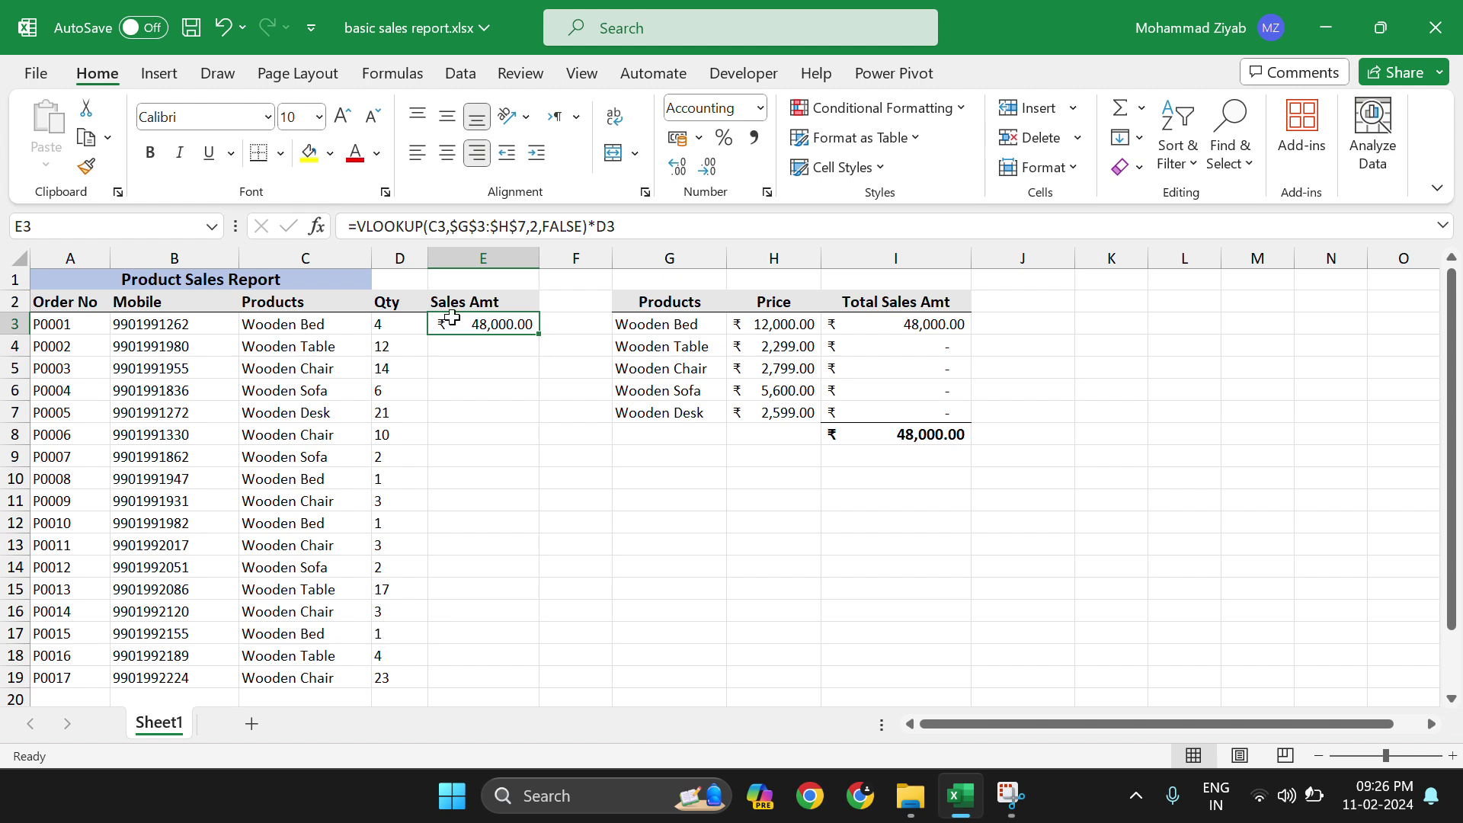
double_click(538, 337)
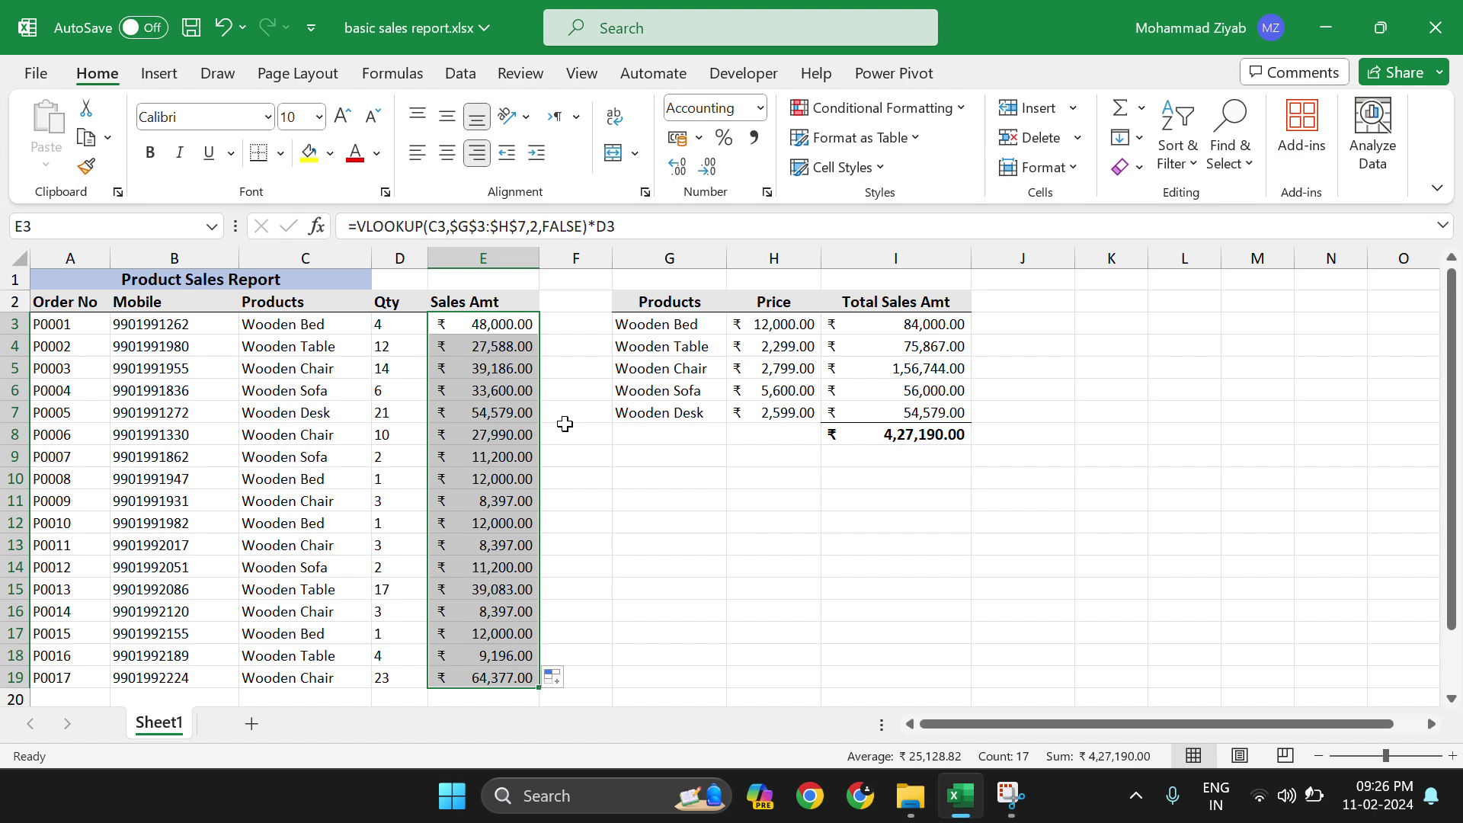
key("Delete")
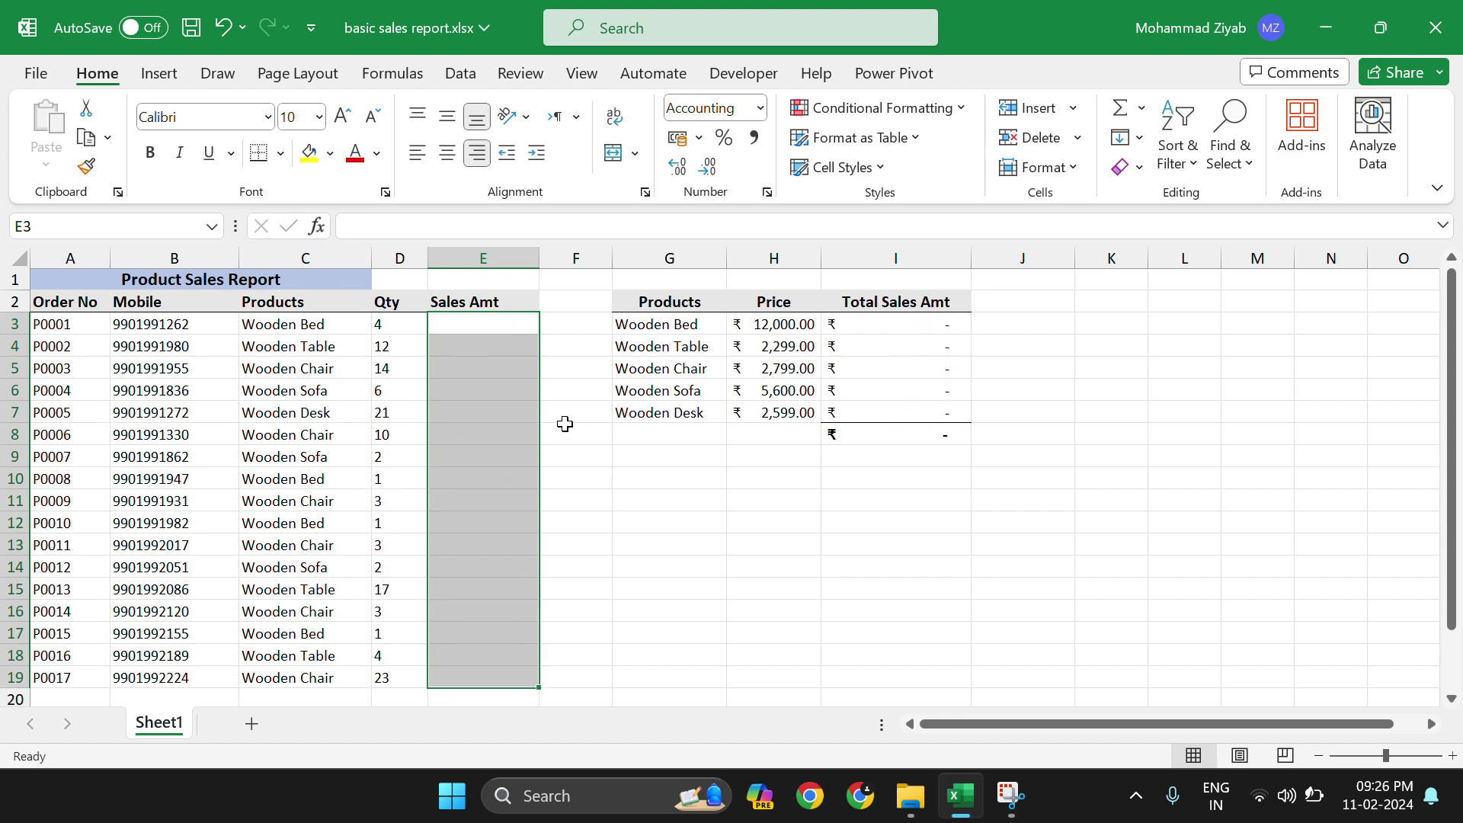
Step: Start an XLOOKUP formula in E3 with the product in C3 as the lookup value
left_click(480, 318)
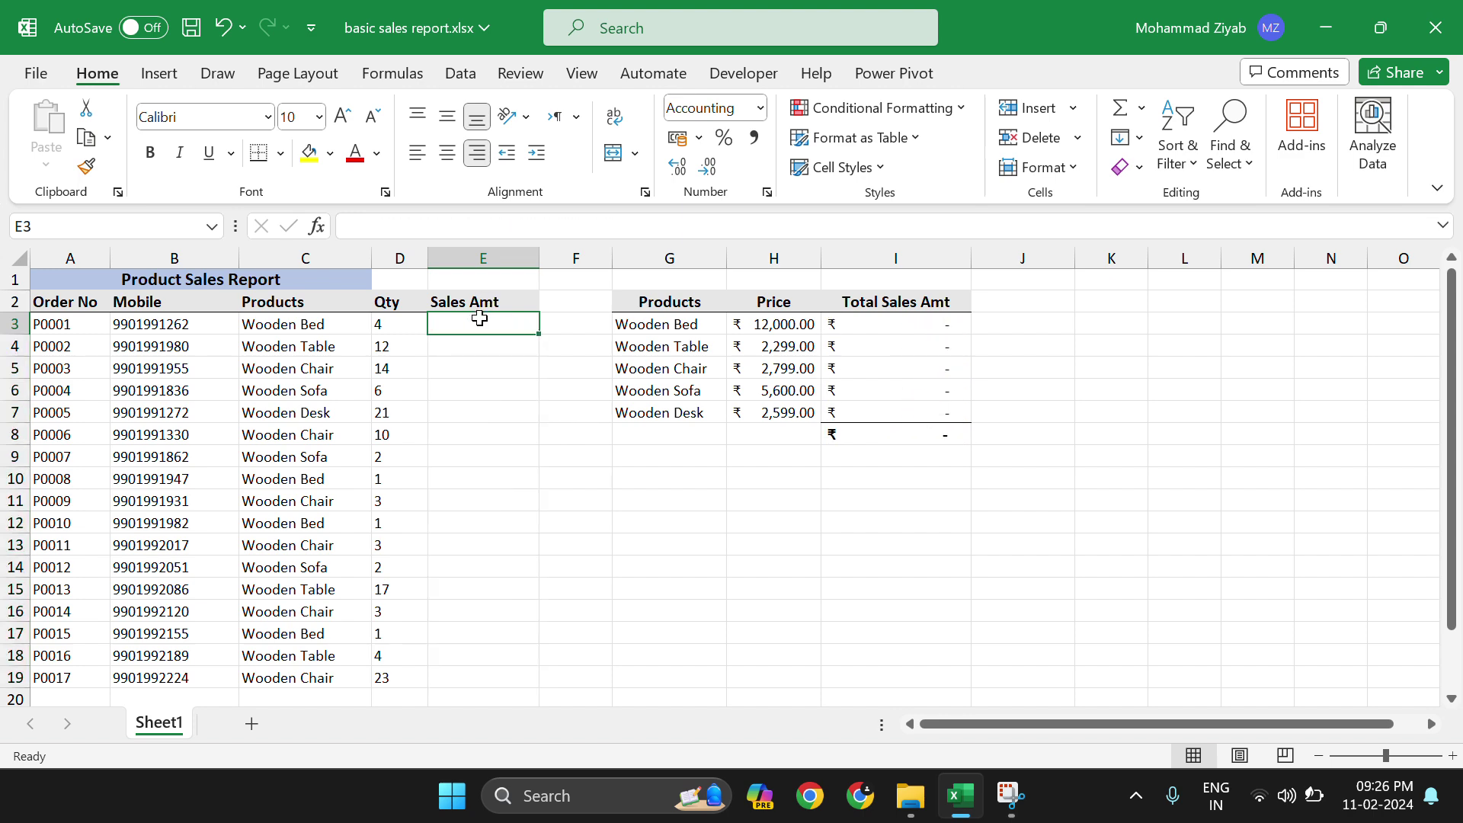
type("=xlo")
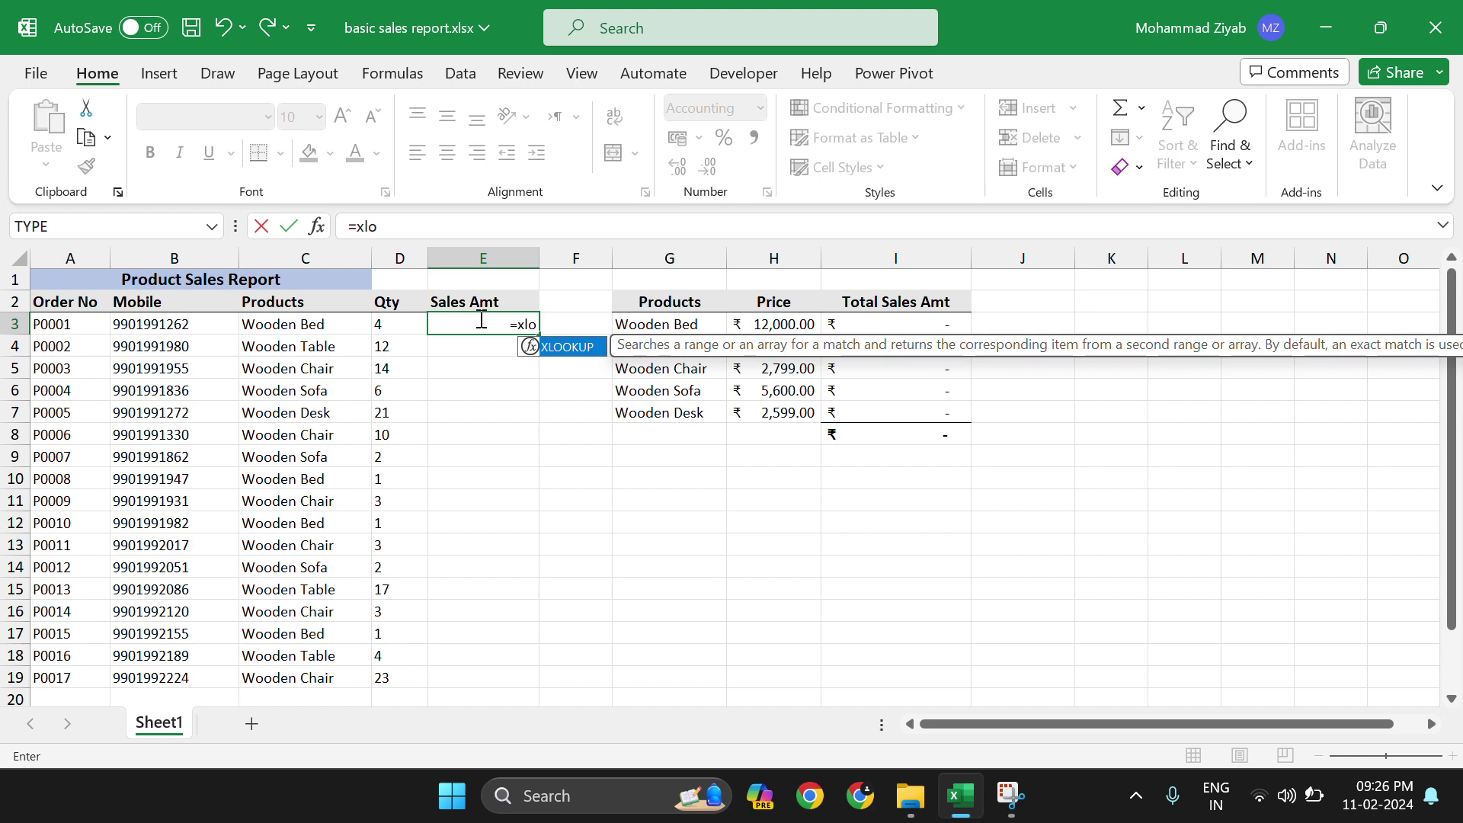
key("Tab")
left_click(480, 318)
double_click(479, 318)
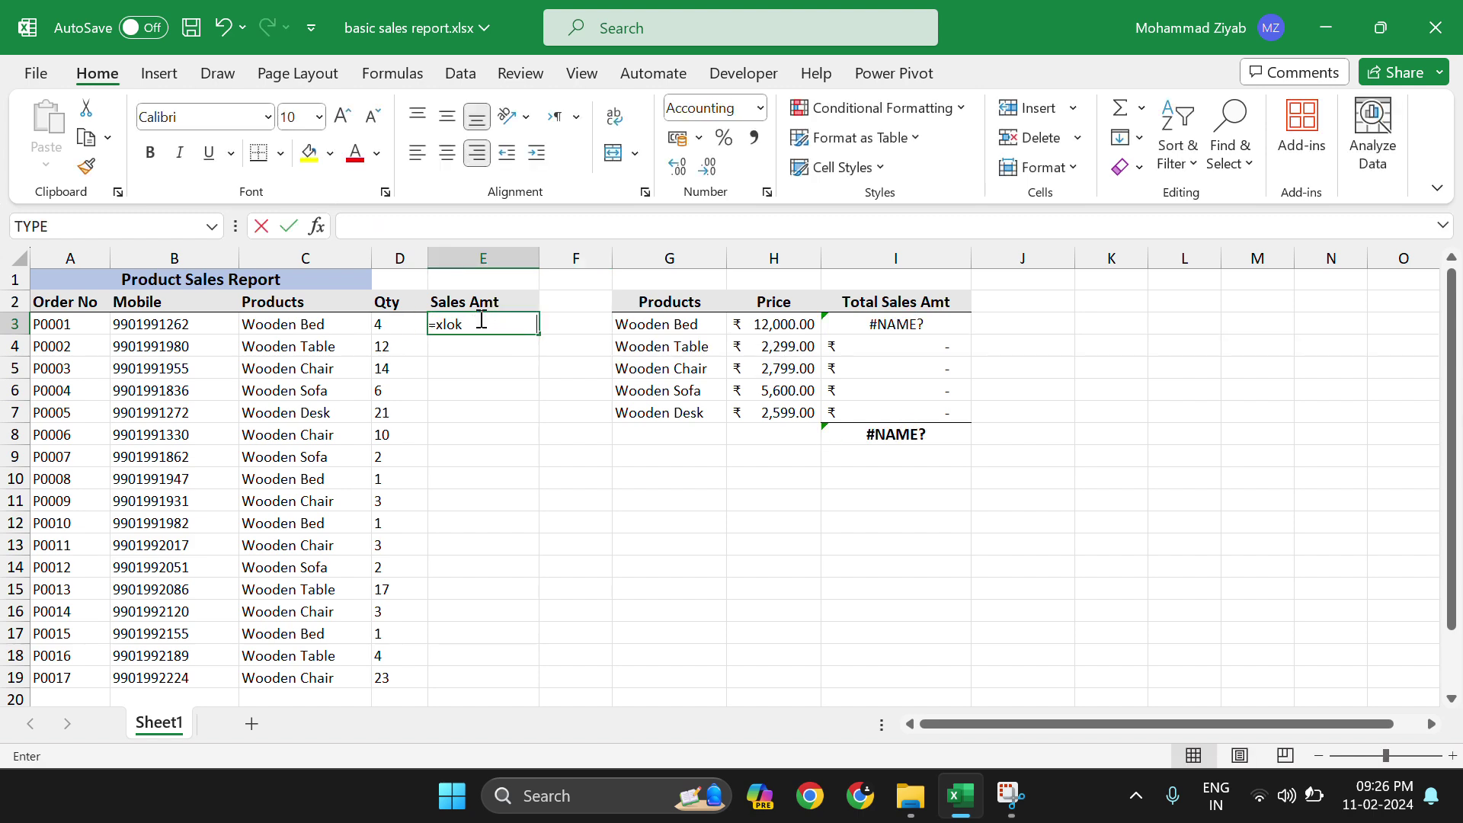
key("BackSpace")
key("BackSpace")
key("BackSpace")
type("xlook")
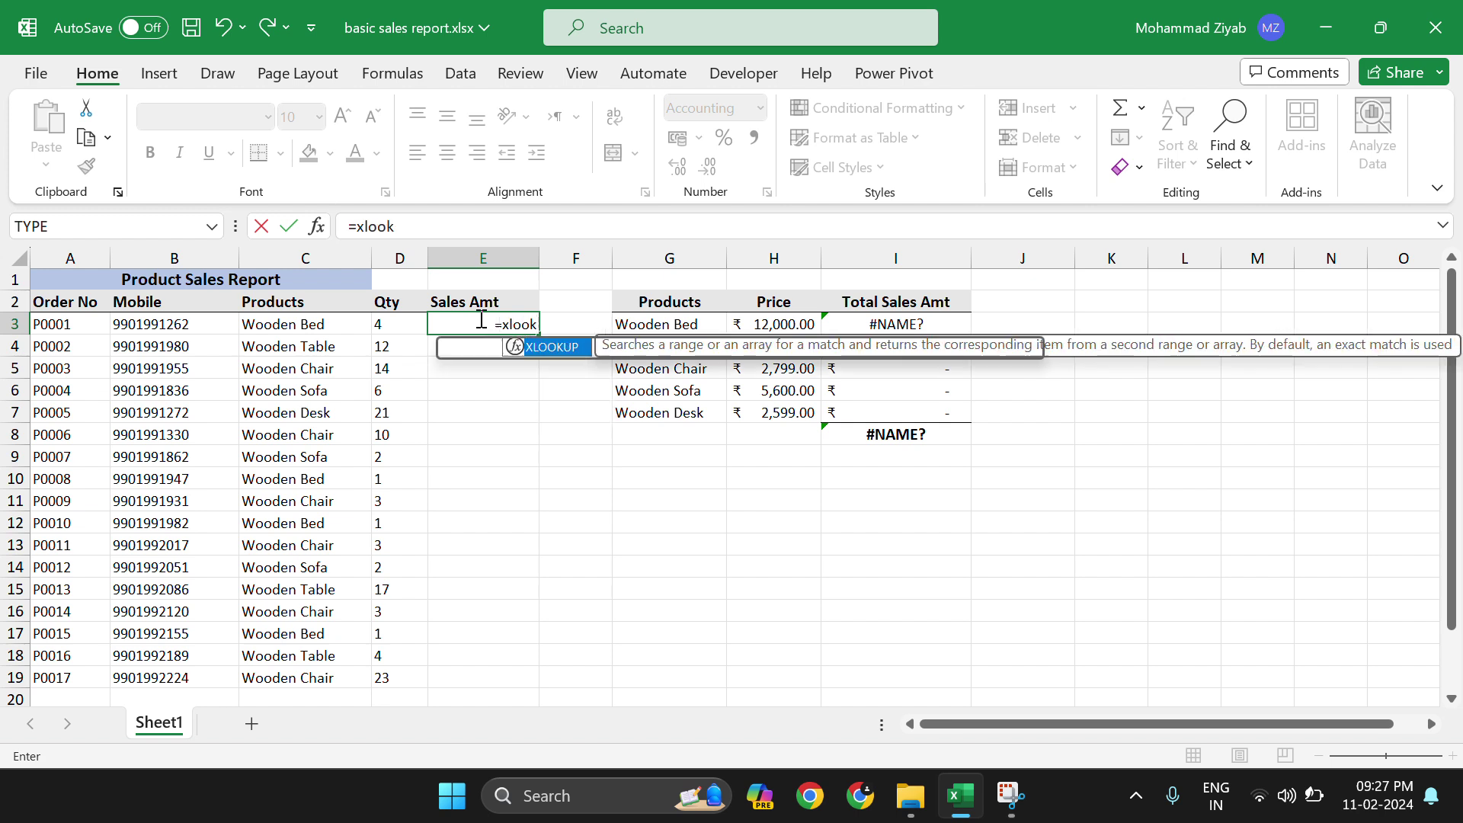
key("Tab")
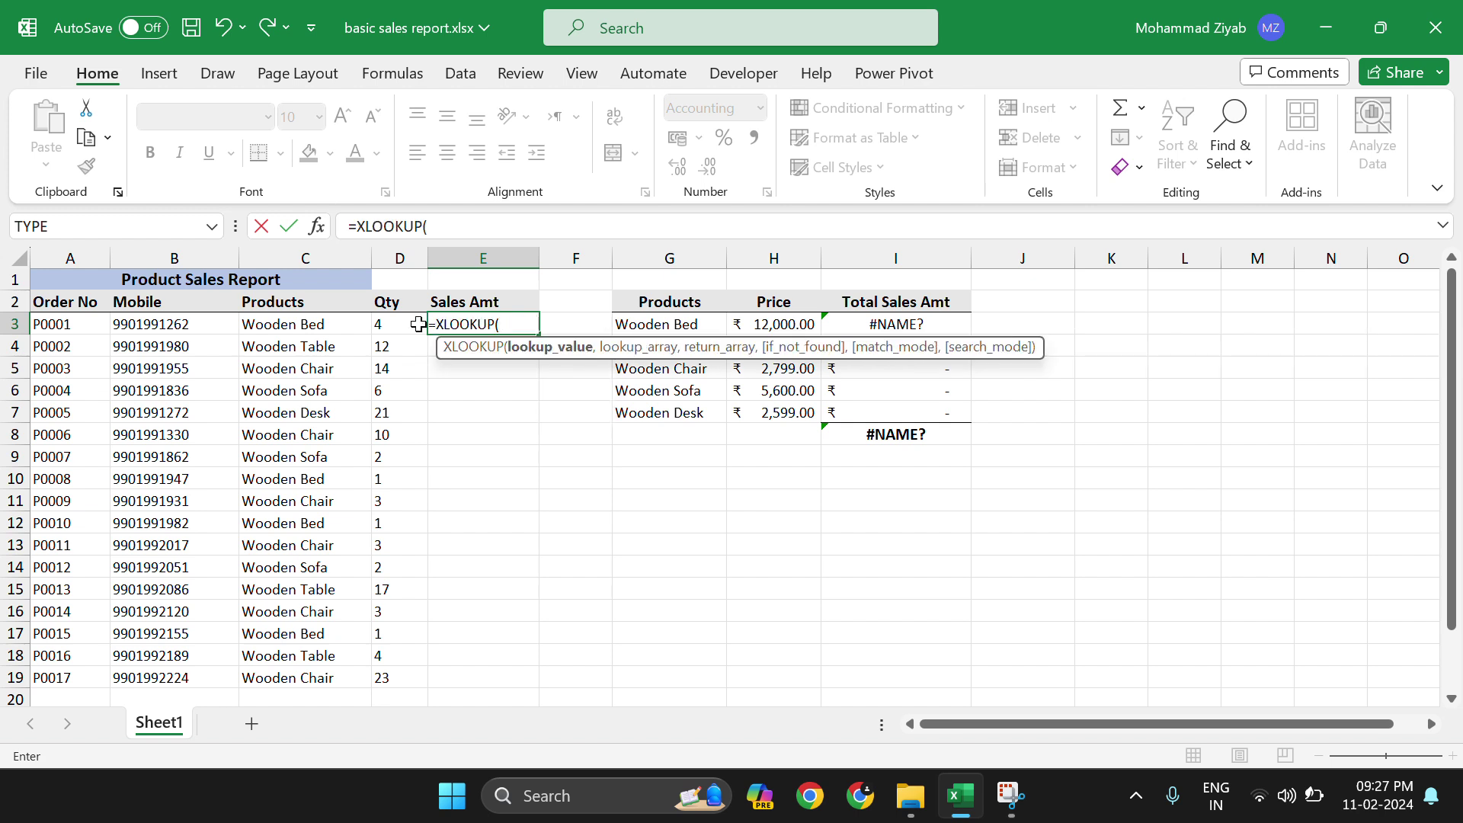
left_click(352, 327)
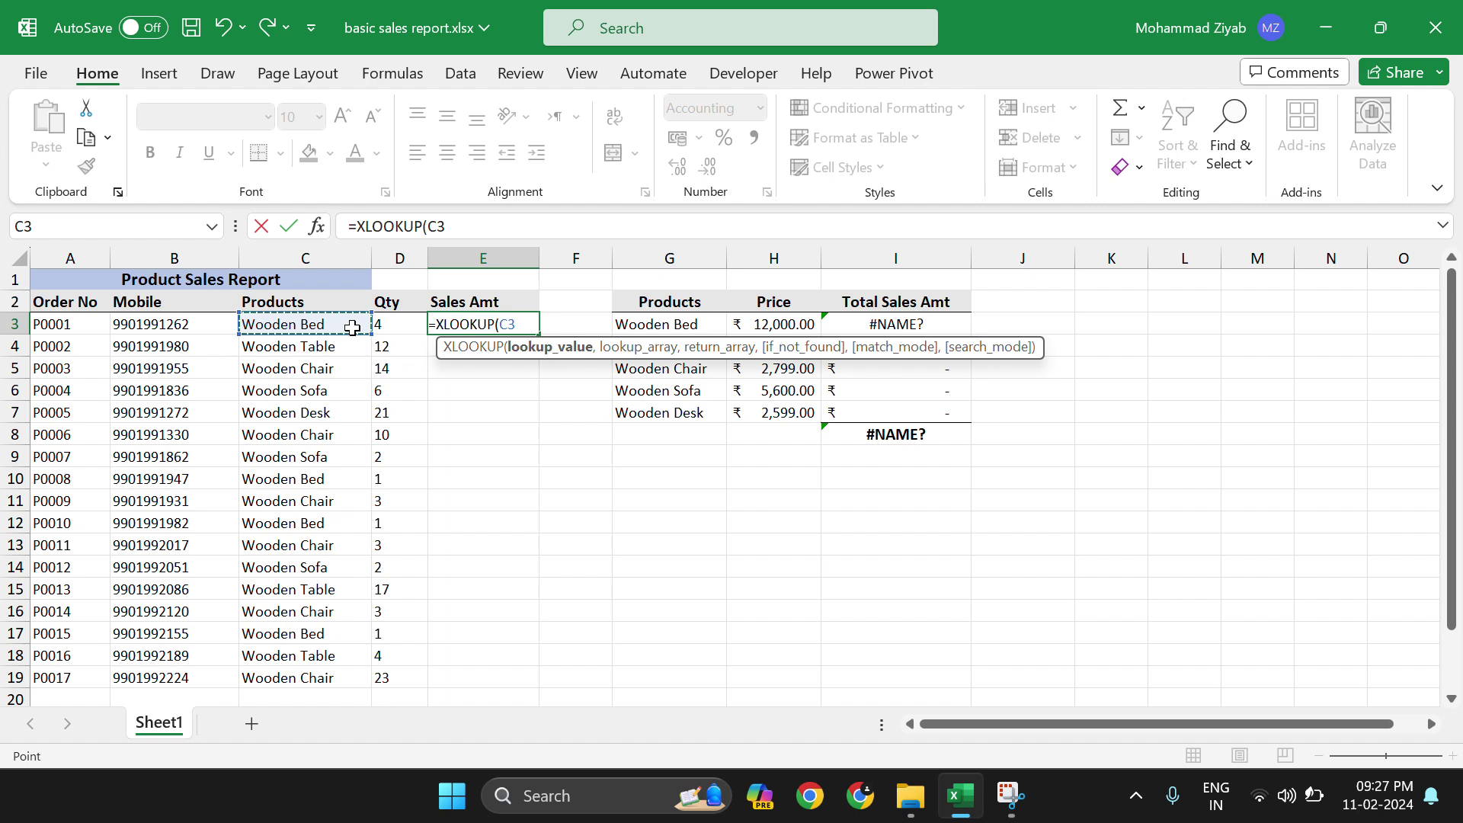
type(",")
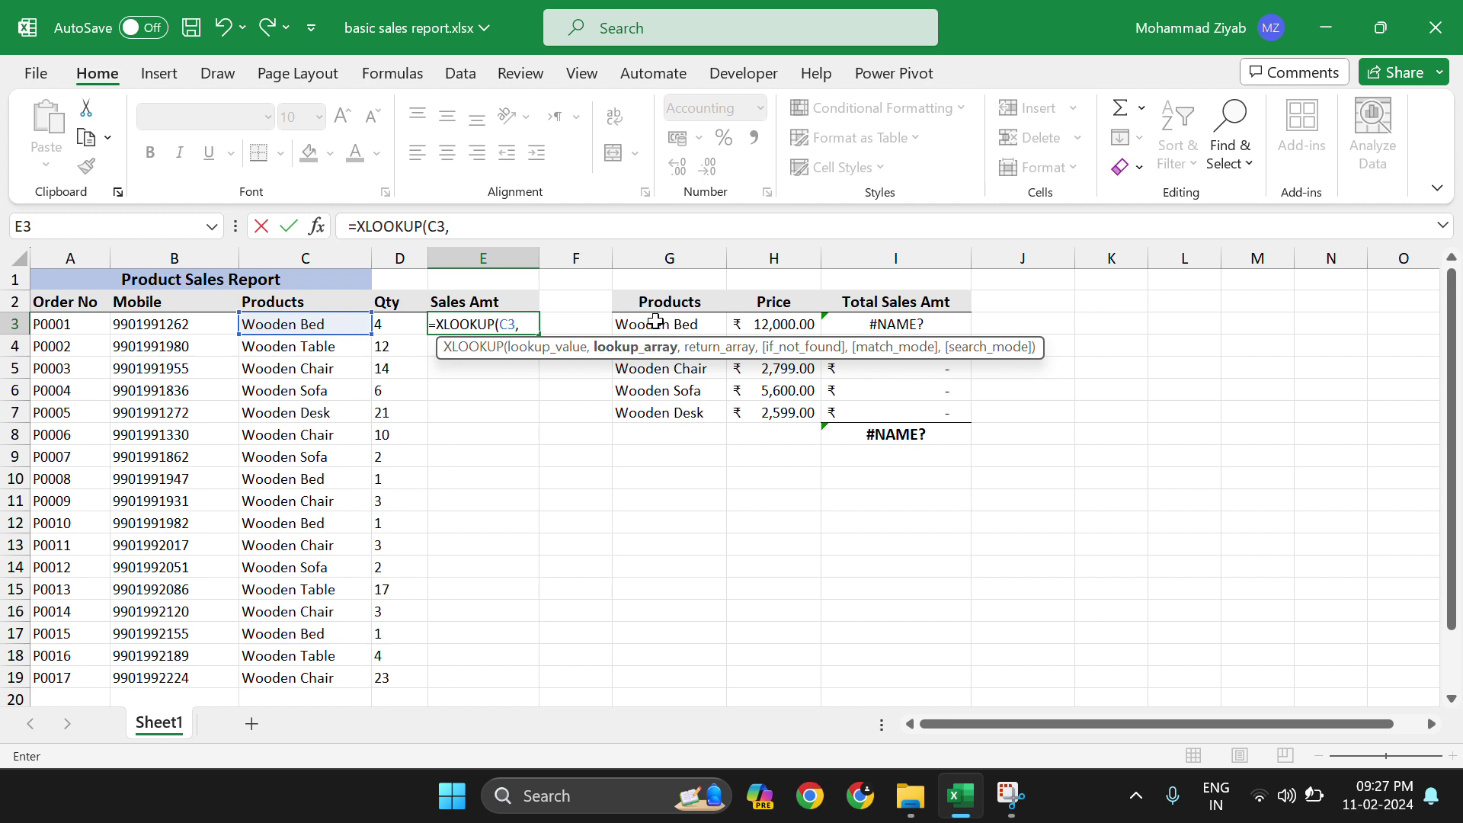
Step: Add $G$3:$G$7 as the absolute lookup array and $H$3:$H$7 as the absolute return array of the XLOOKUP
left_click_drag(655, 321, 667, 424)
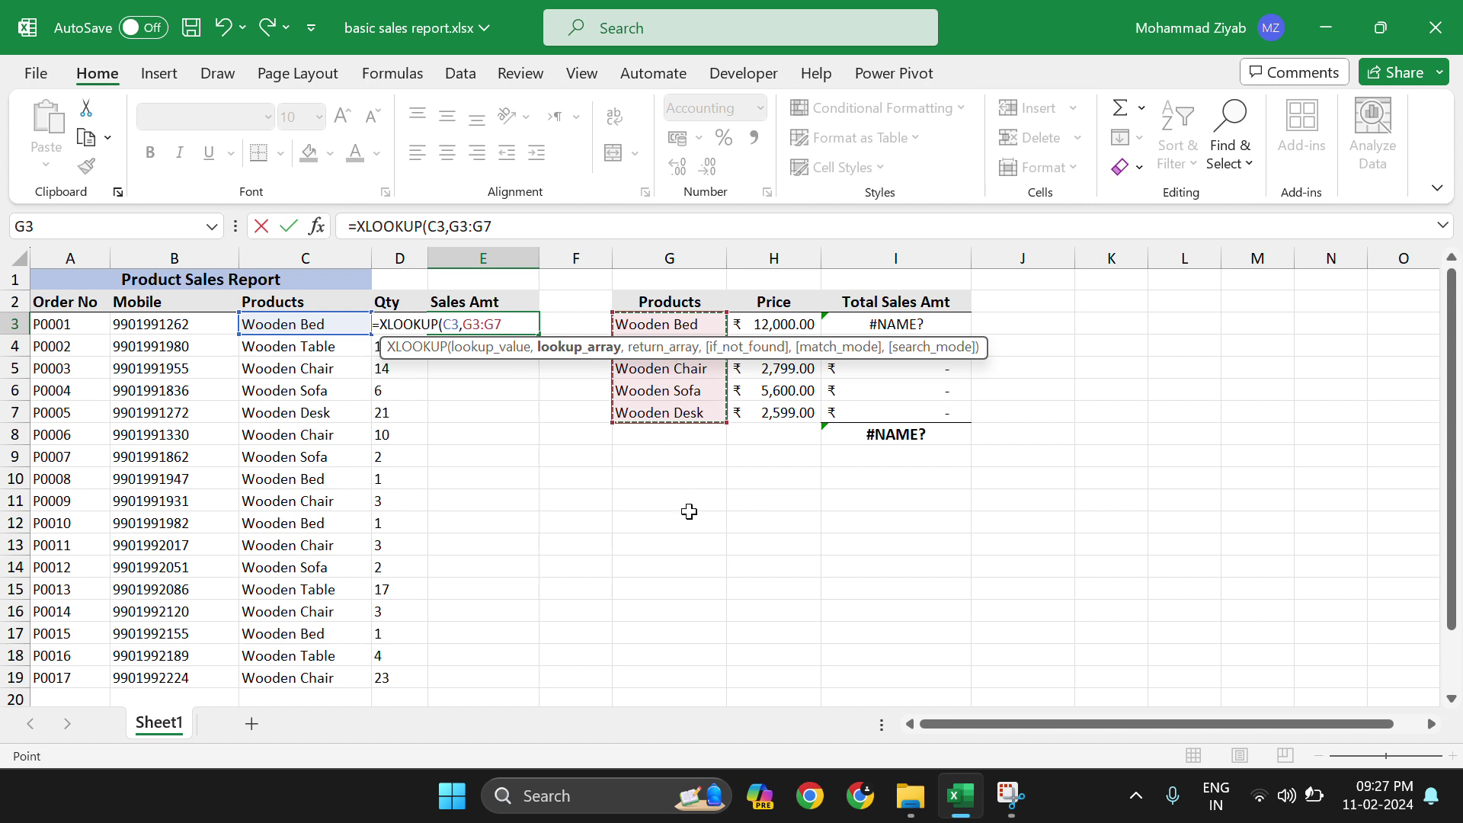
key("F4")
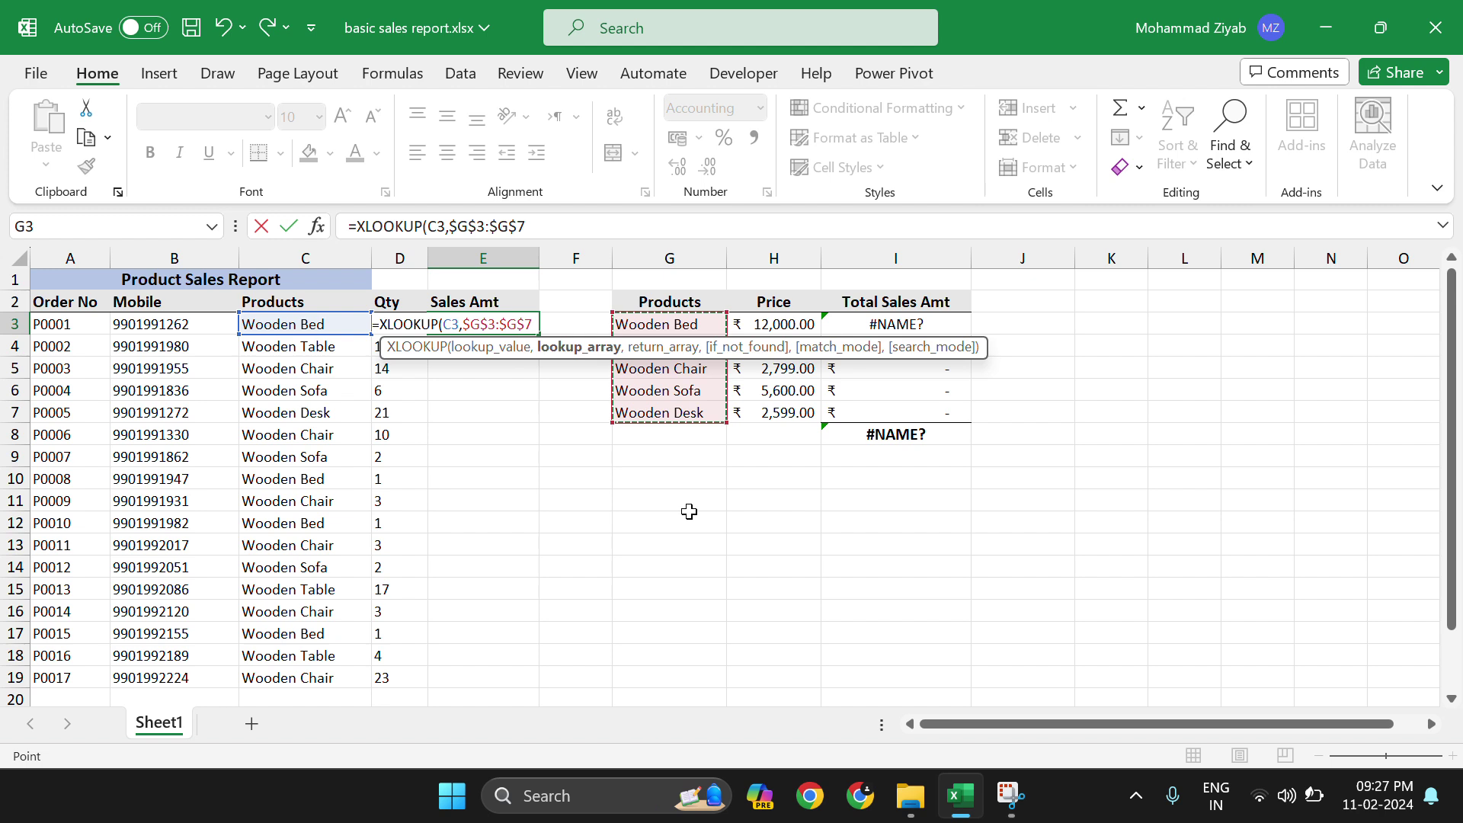
type(",")
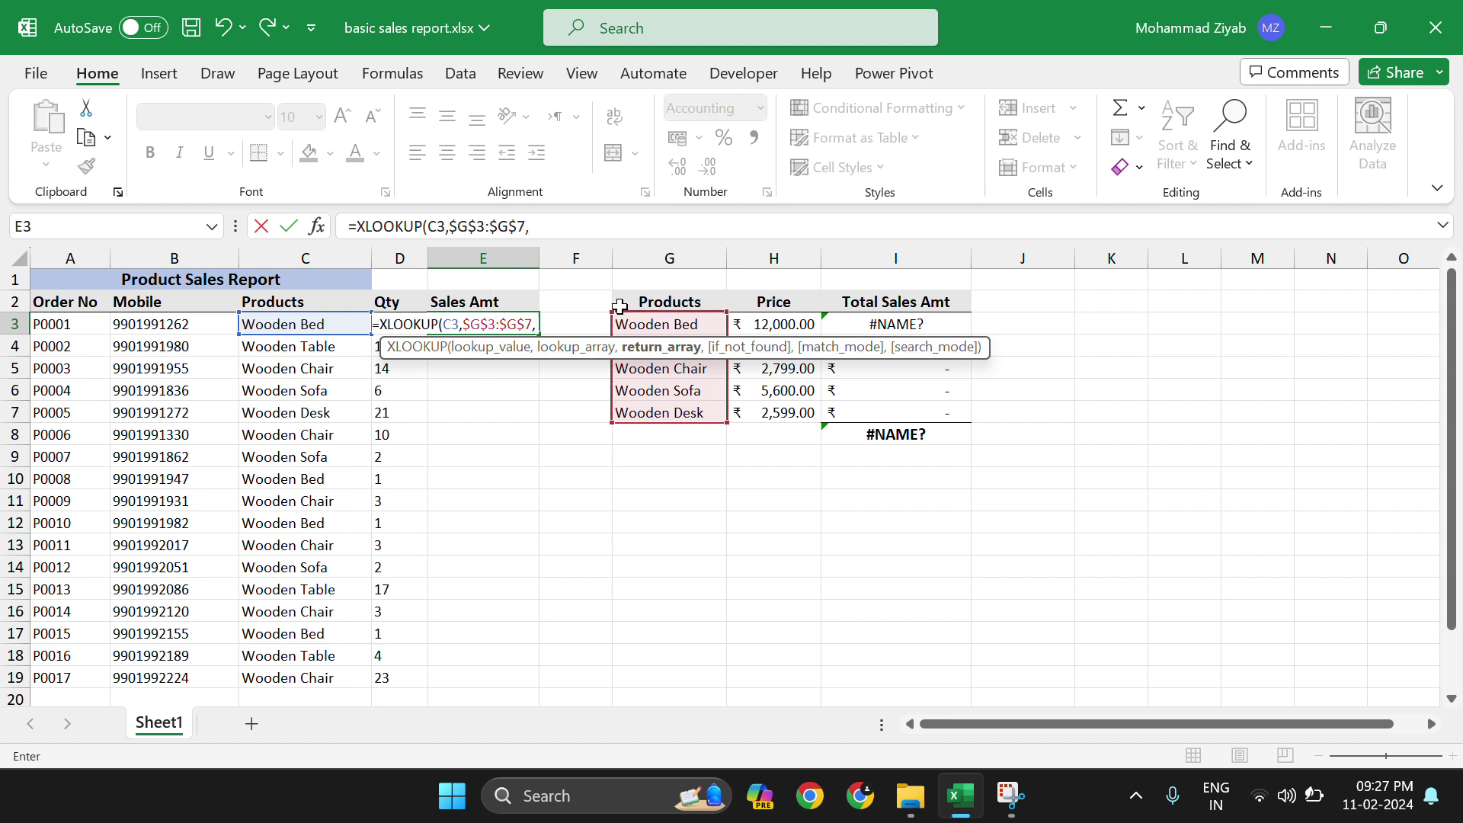
left_click_drag(763, 324, 765, 406)
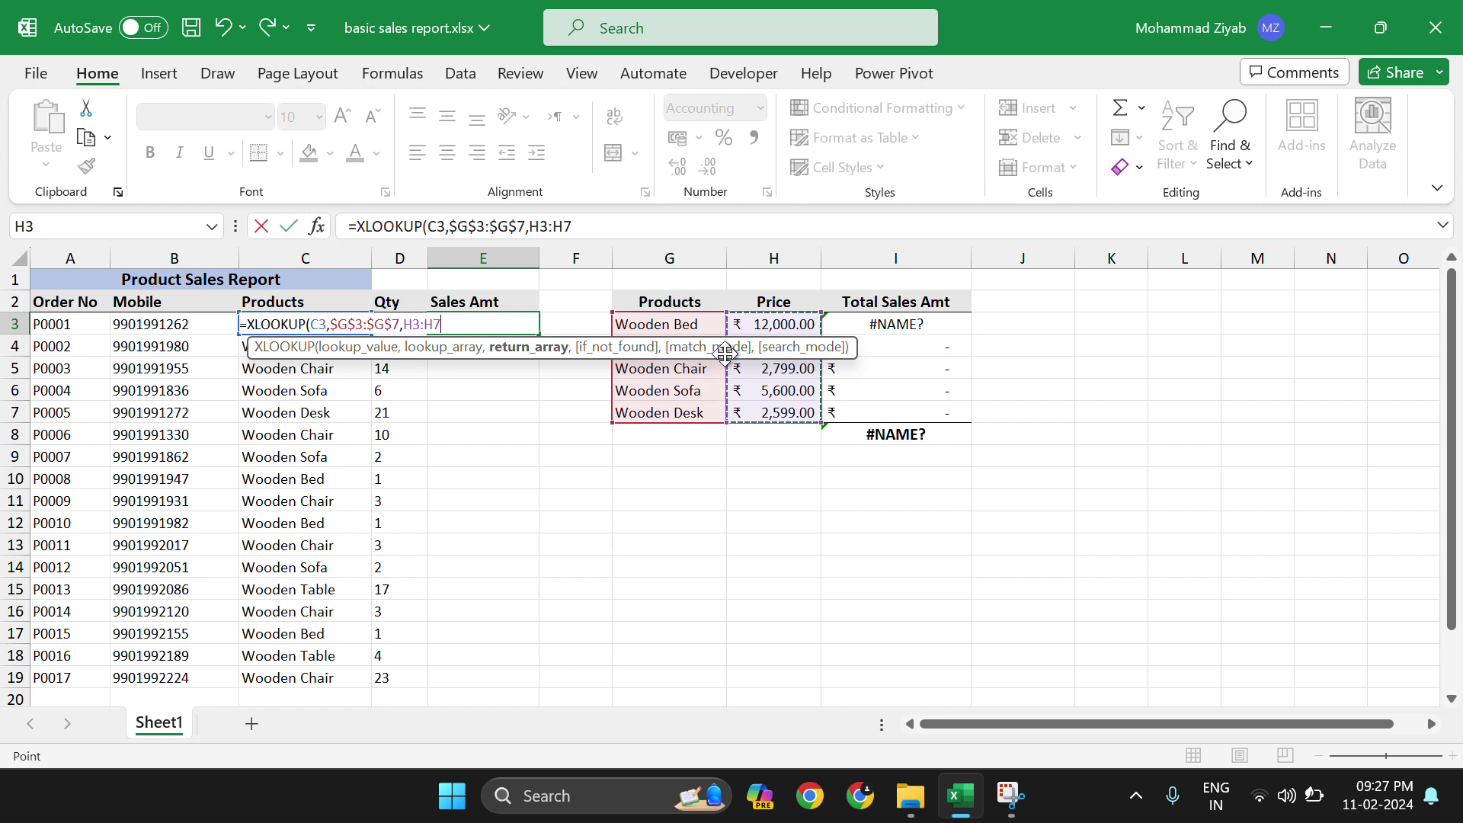
key("F4")
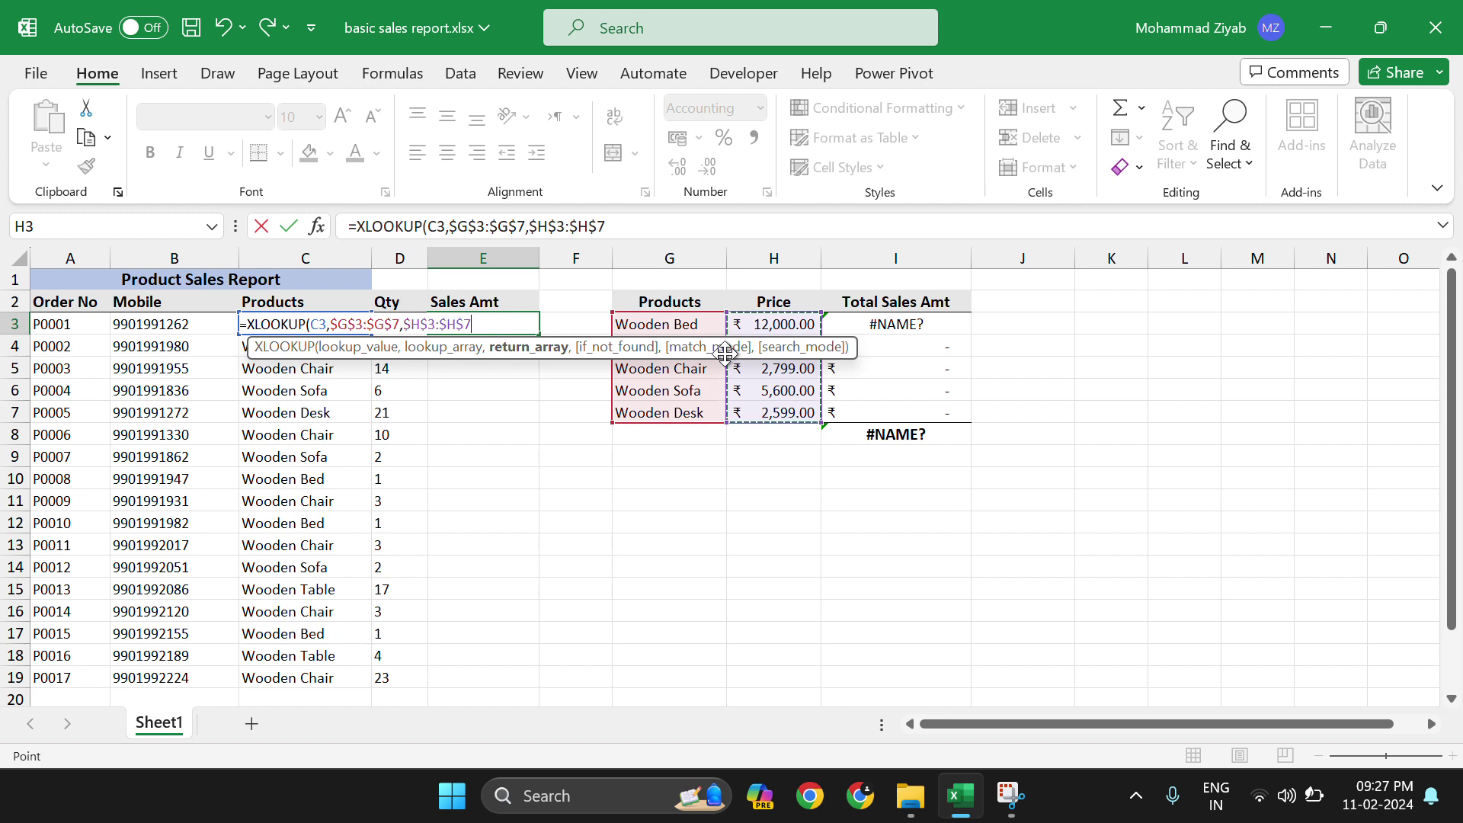
Step: Complete the XLOOKUP in E3, multiply its result by the quantity in D3, and fill the formula down through E19
key("Return")
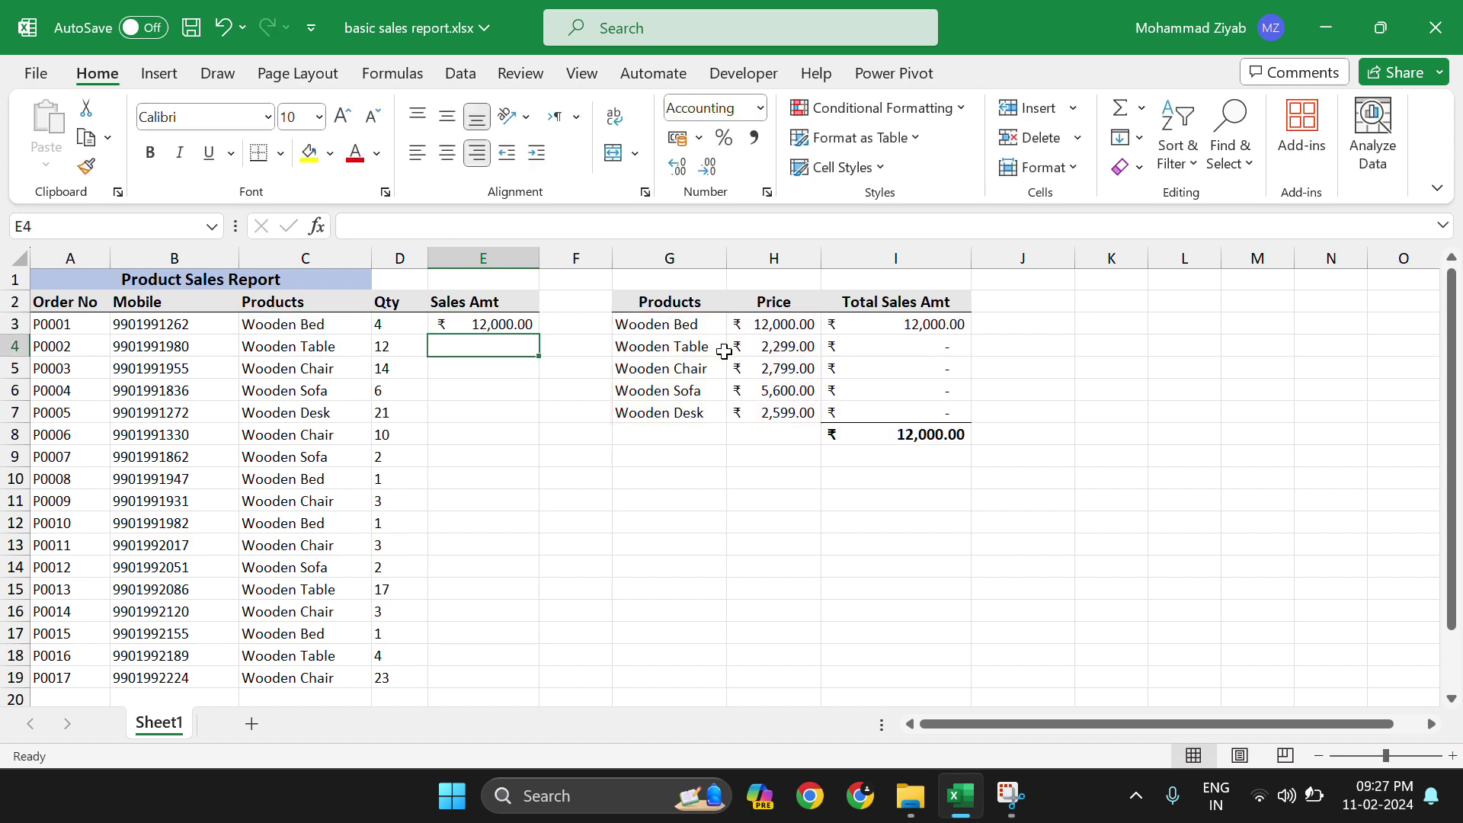
left_click(519, 324)
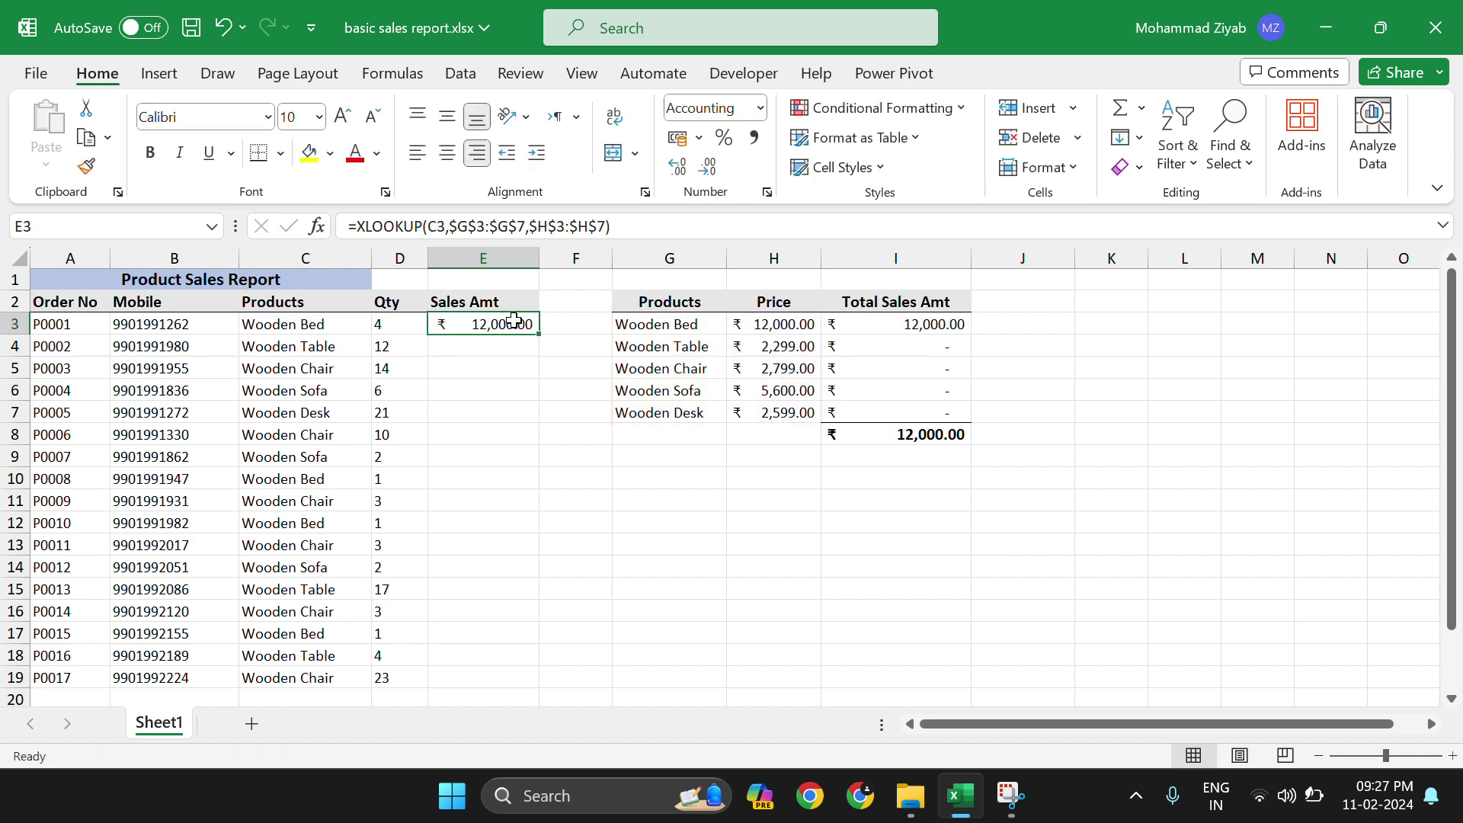
left_click(634, 226)
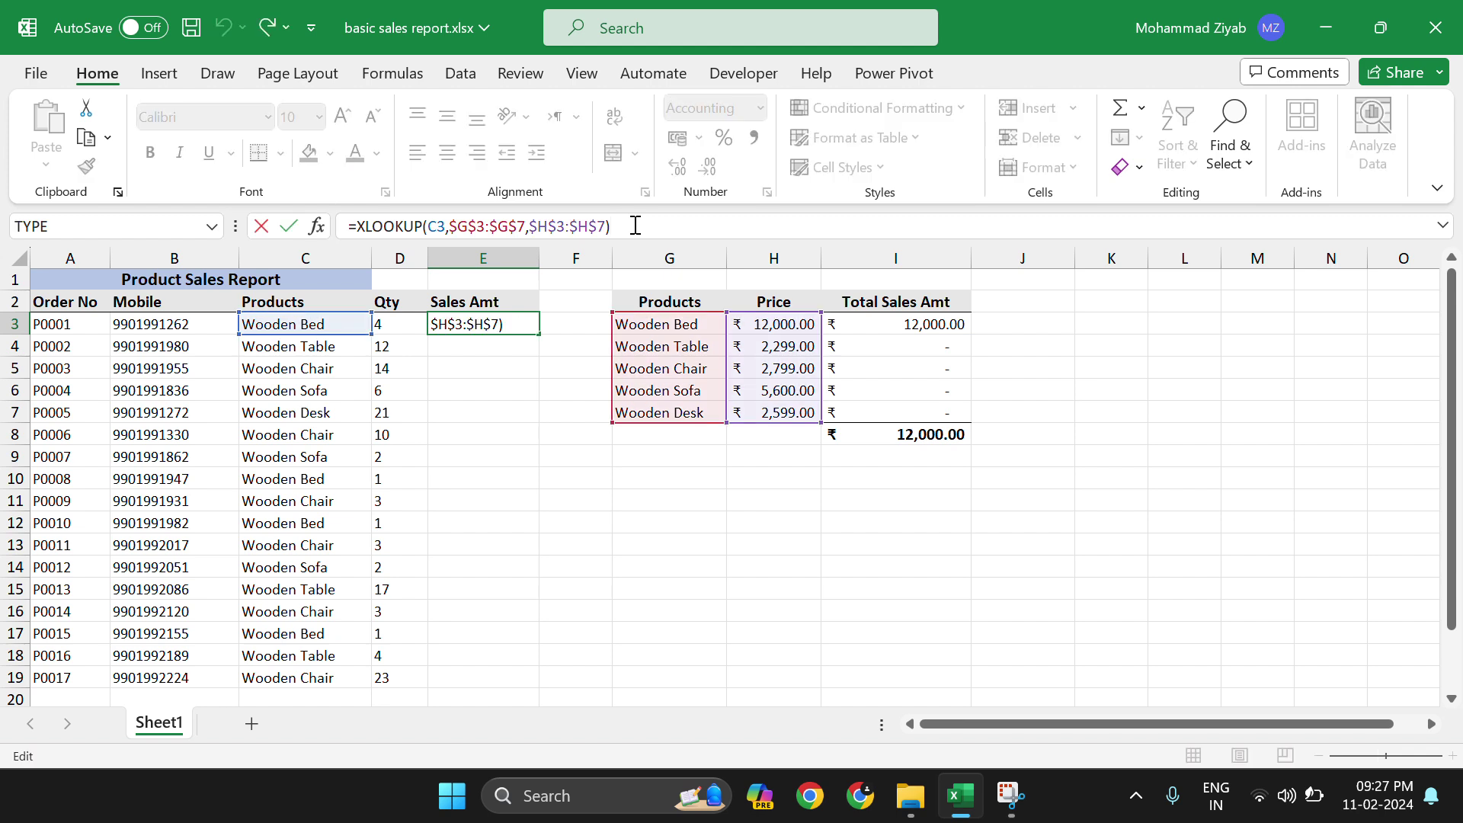
type("*")
left_click(407, 329)
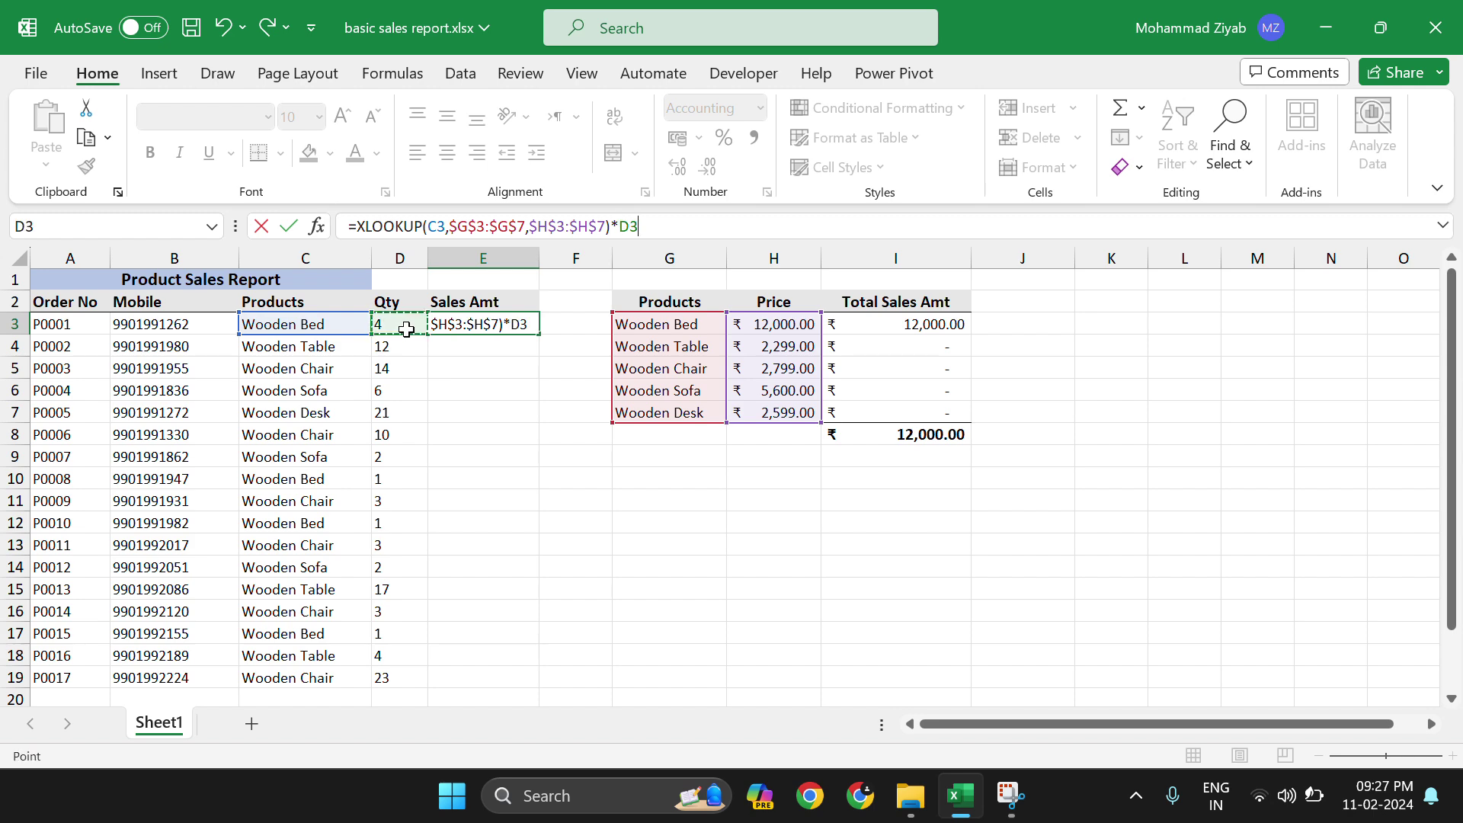
key("Return")
left_click(453, 323)
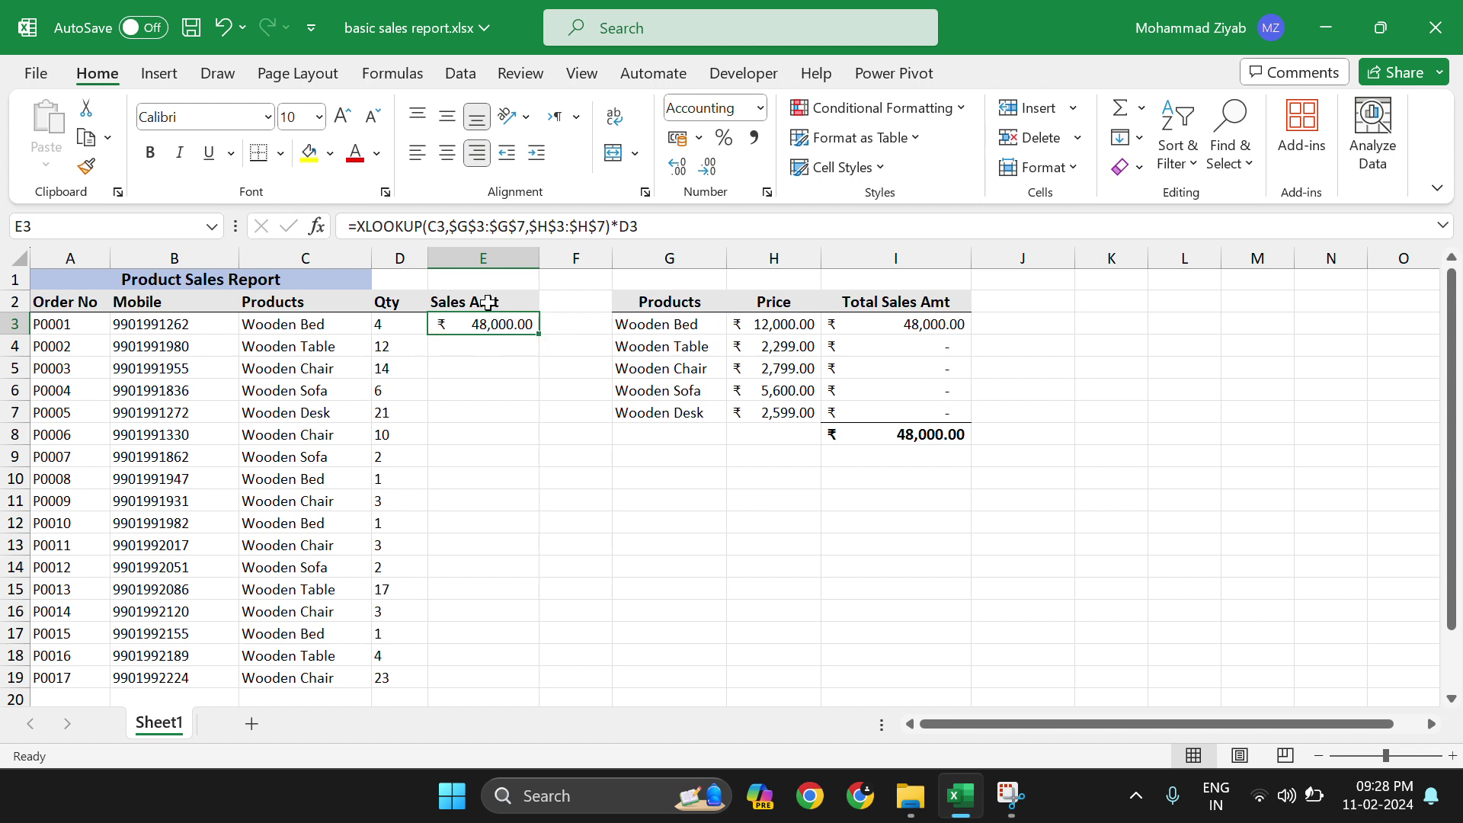
double_click(539, 335)
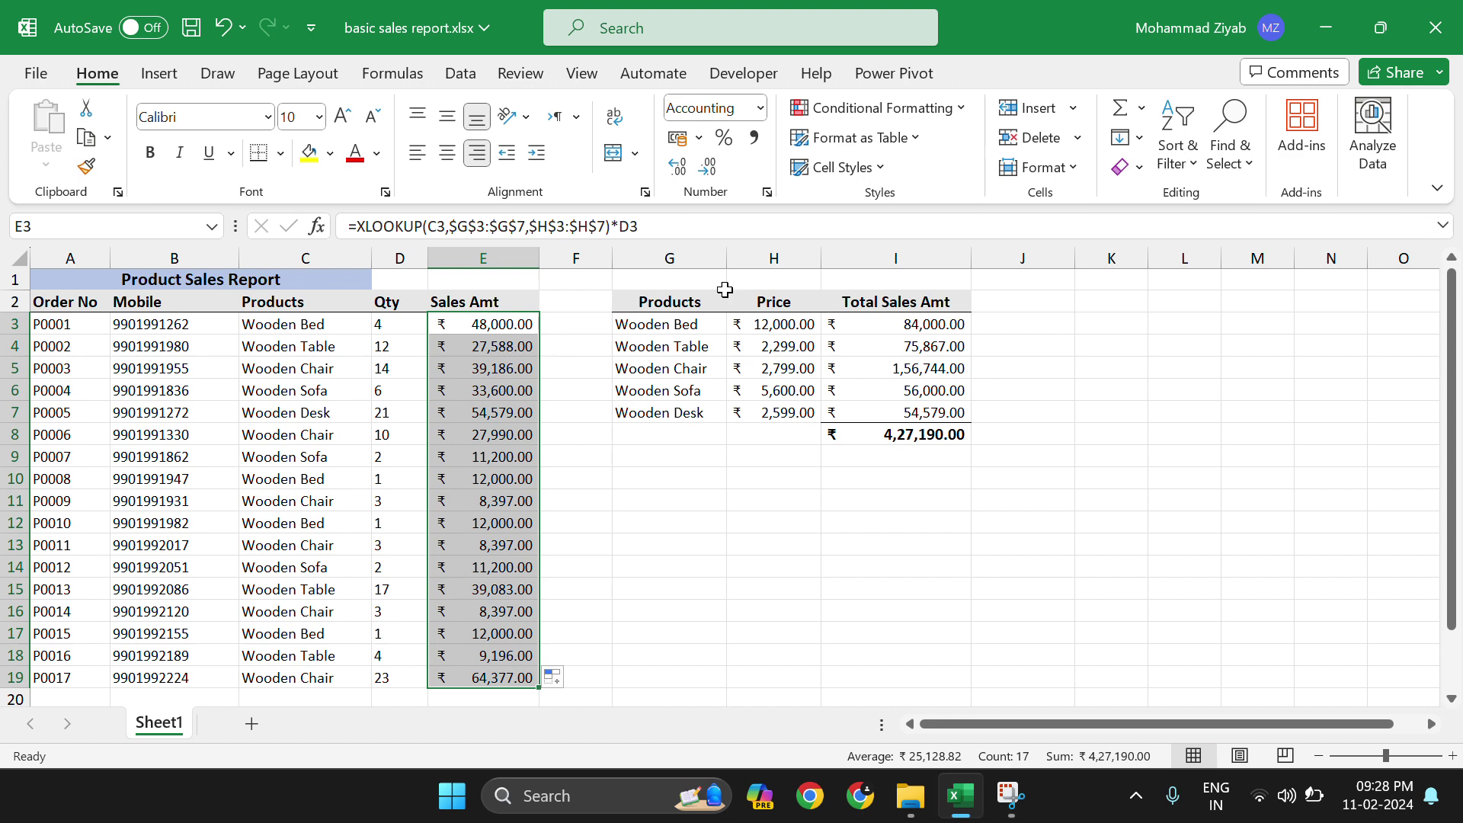
Step: Cross-check the Wooden Bed total against its order quantities by dividing I3 by H3 in cell J3
left_click(888, 327)
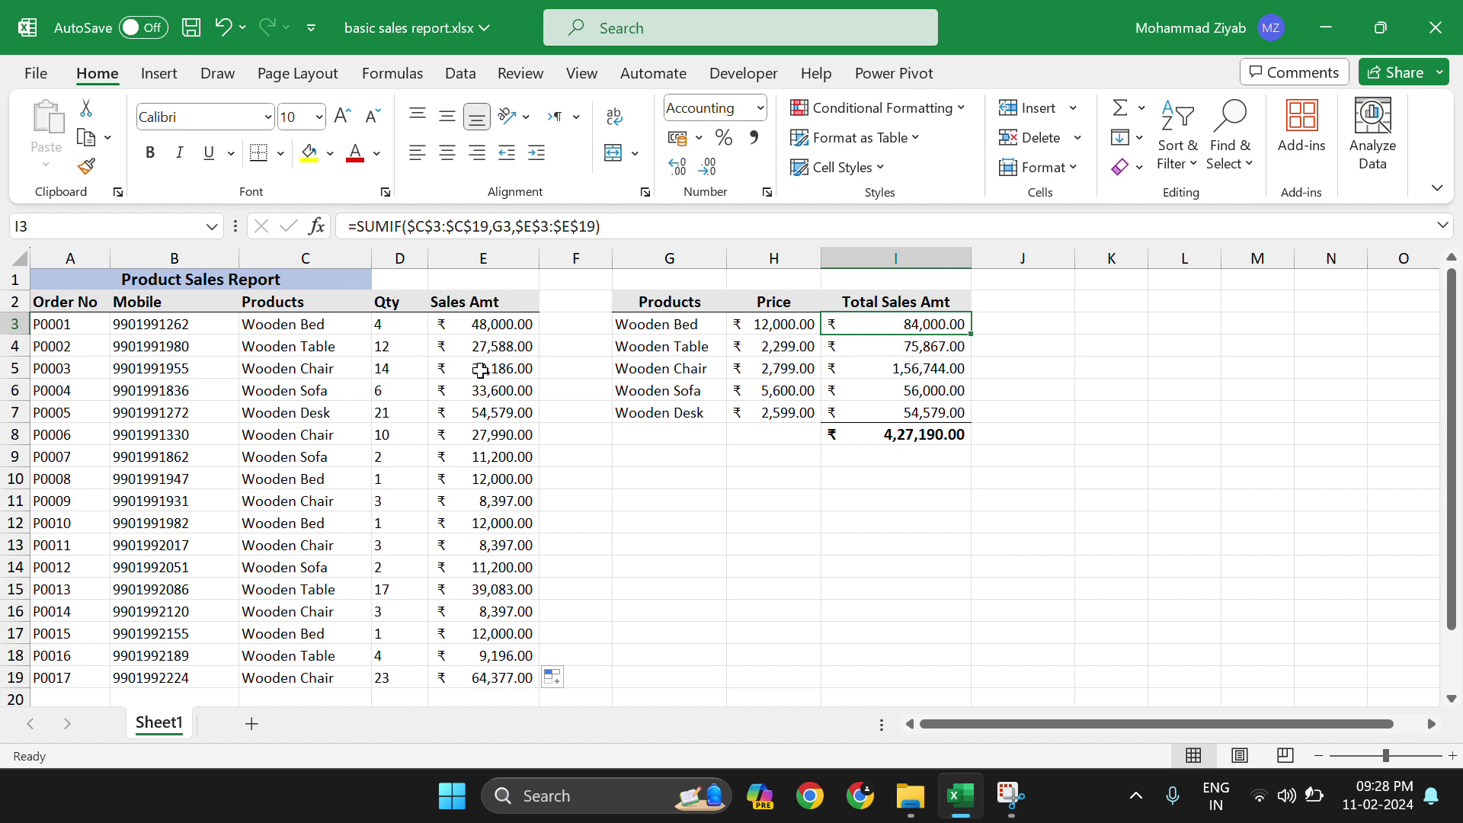
left_click(386, 329)
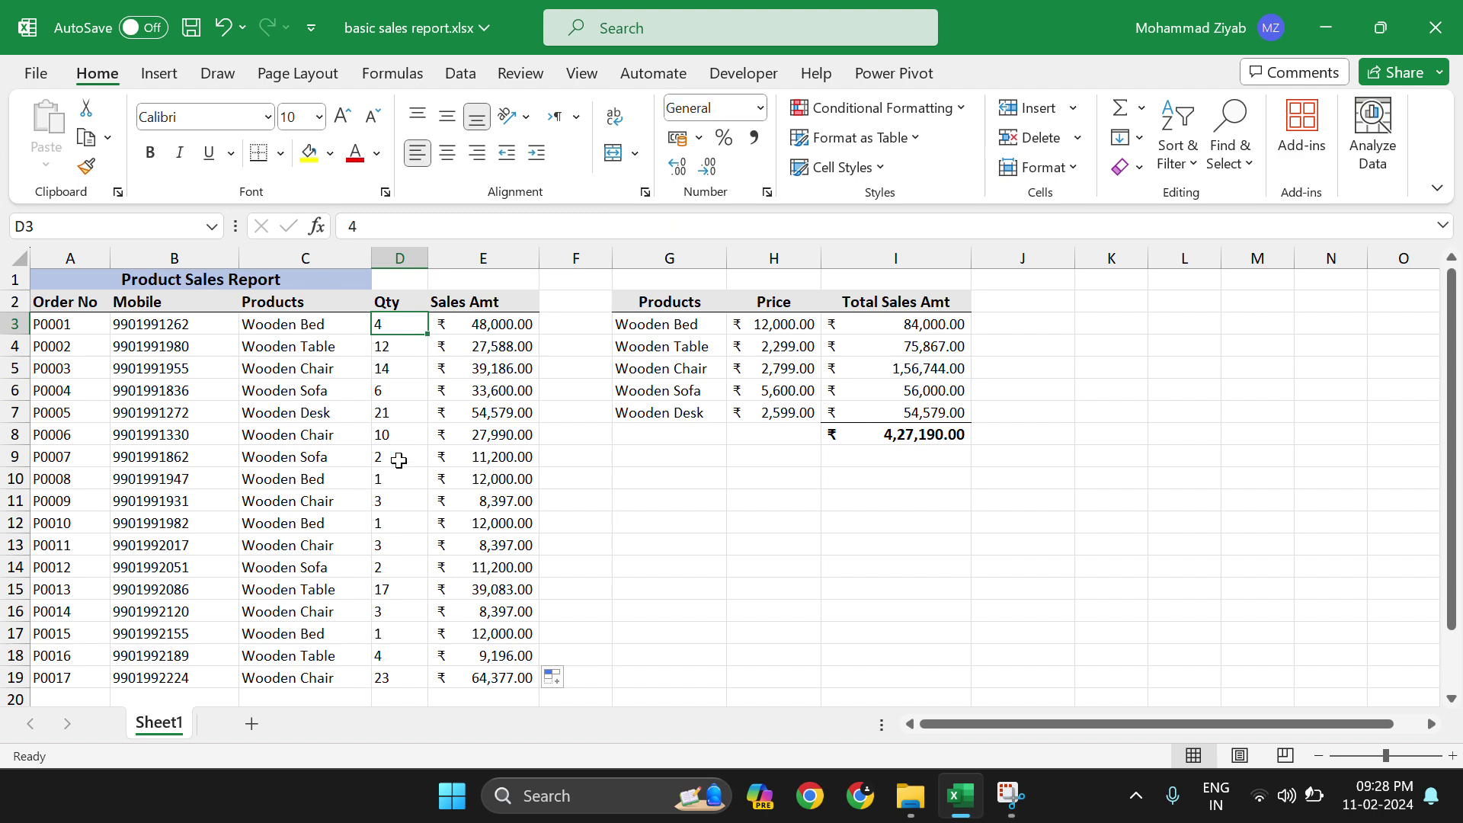
left_click(390, 485)
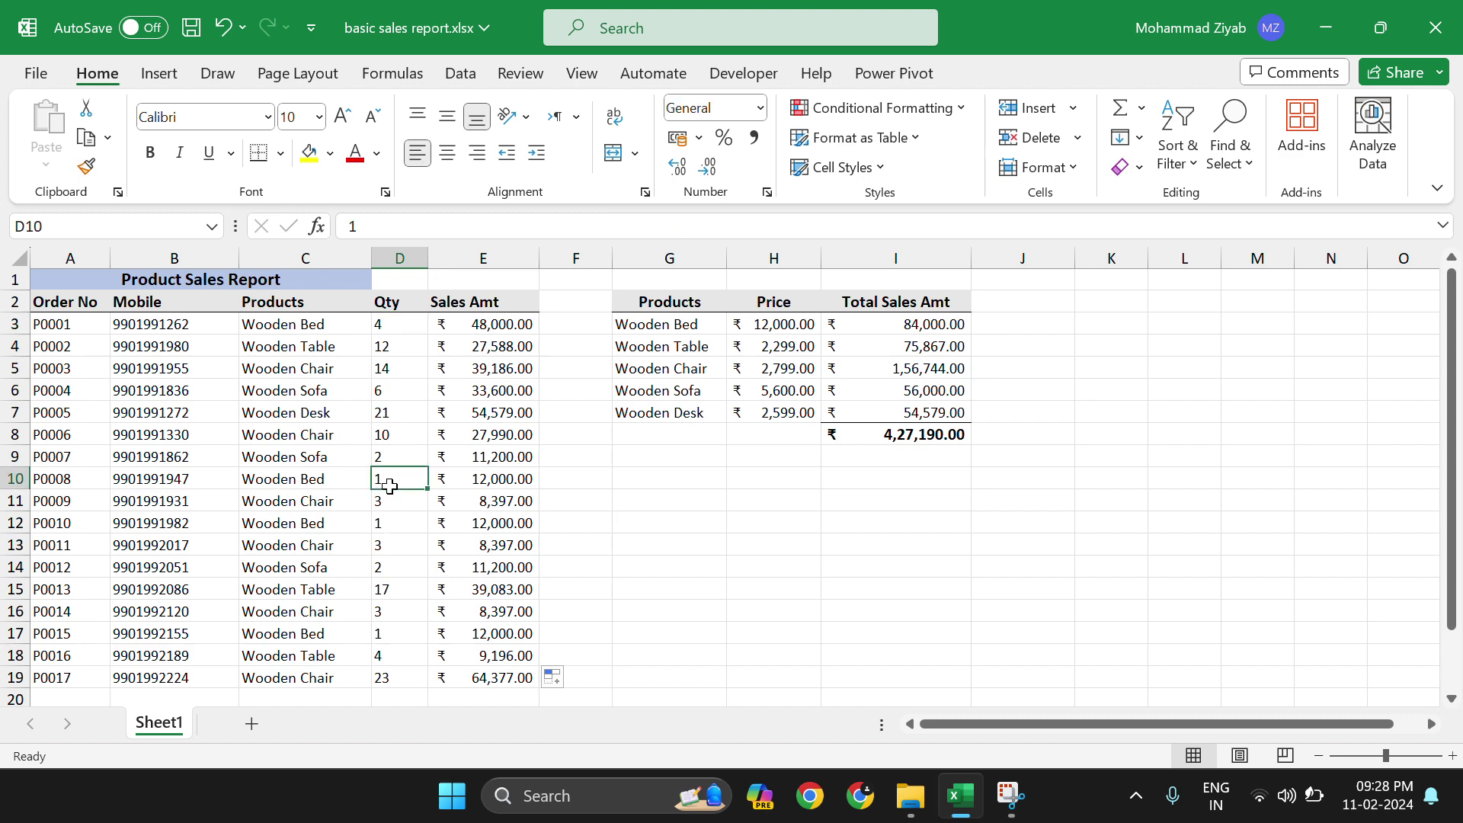
left_click(389, 523)
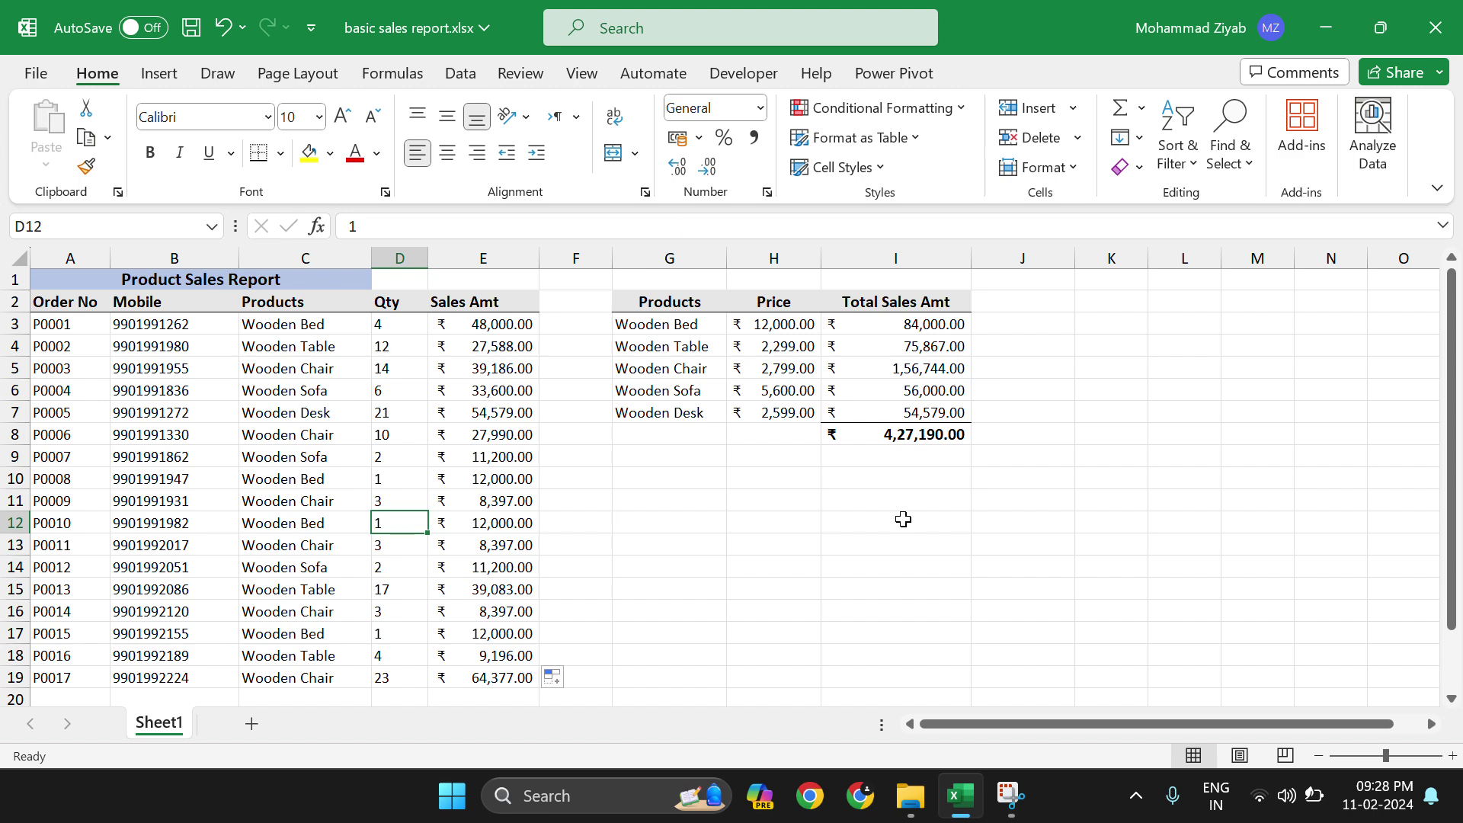
left_click(995, 326)
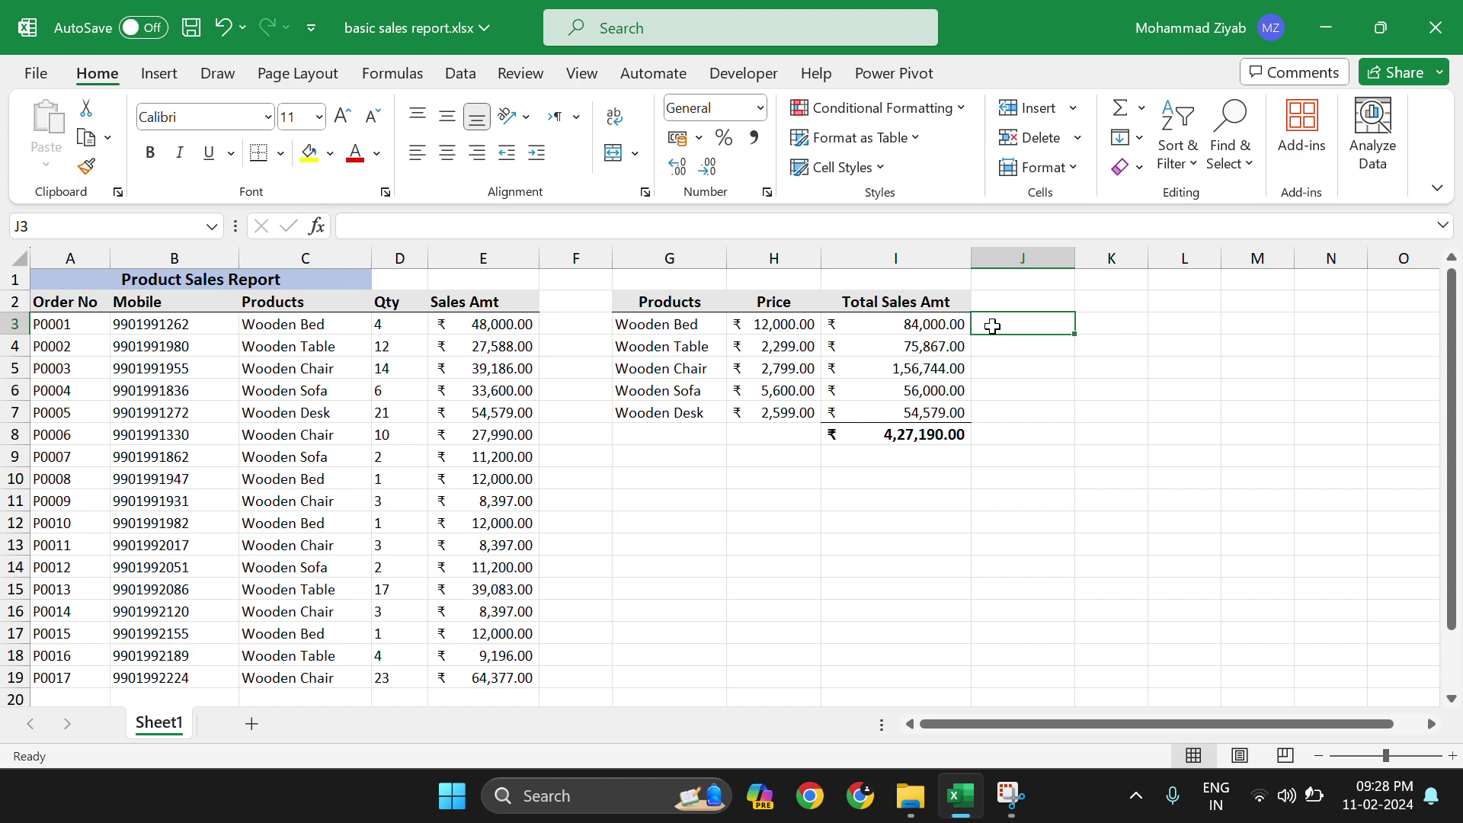
type("=")
left_click(931, 324)
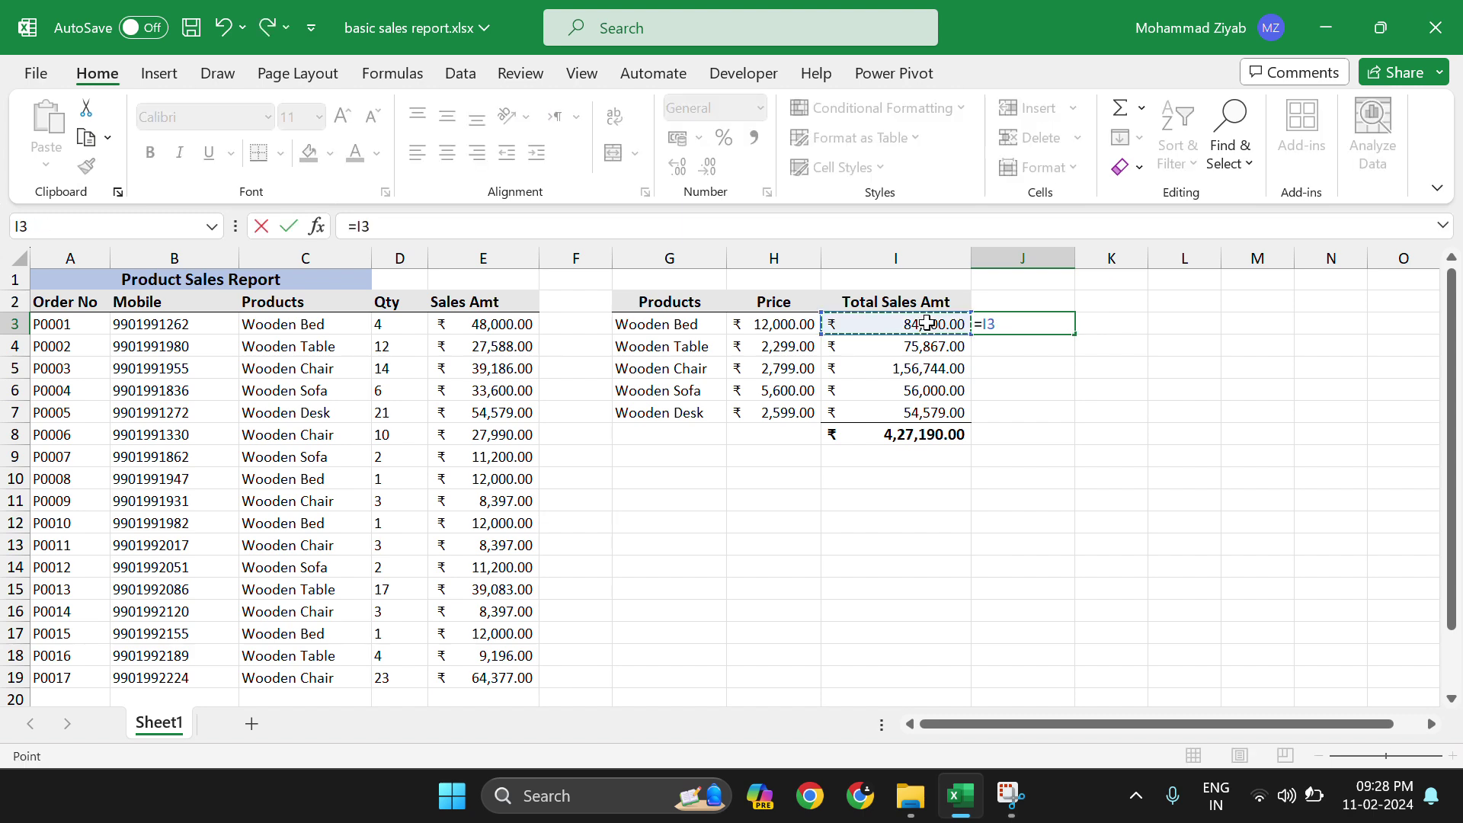
type("/")
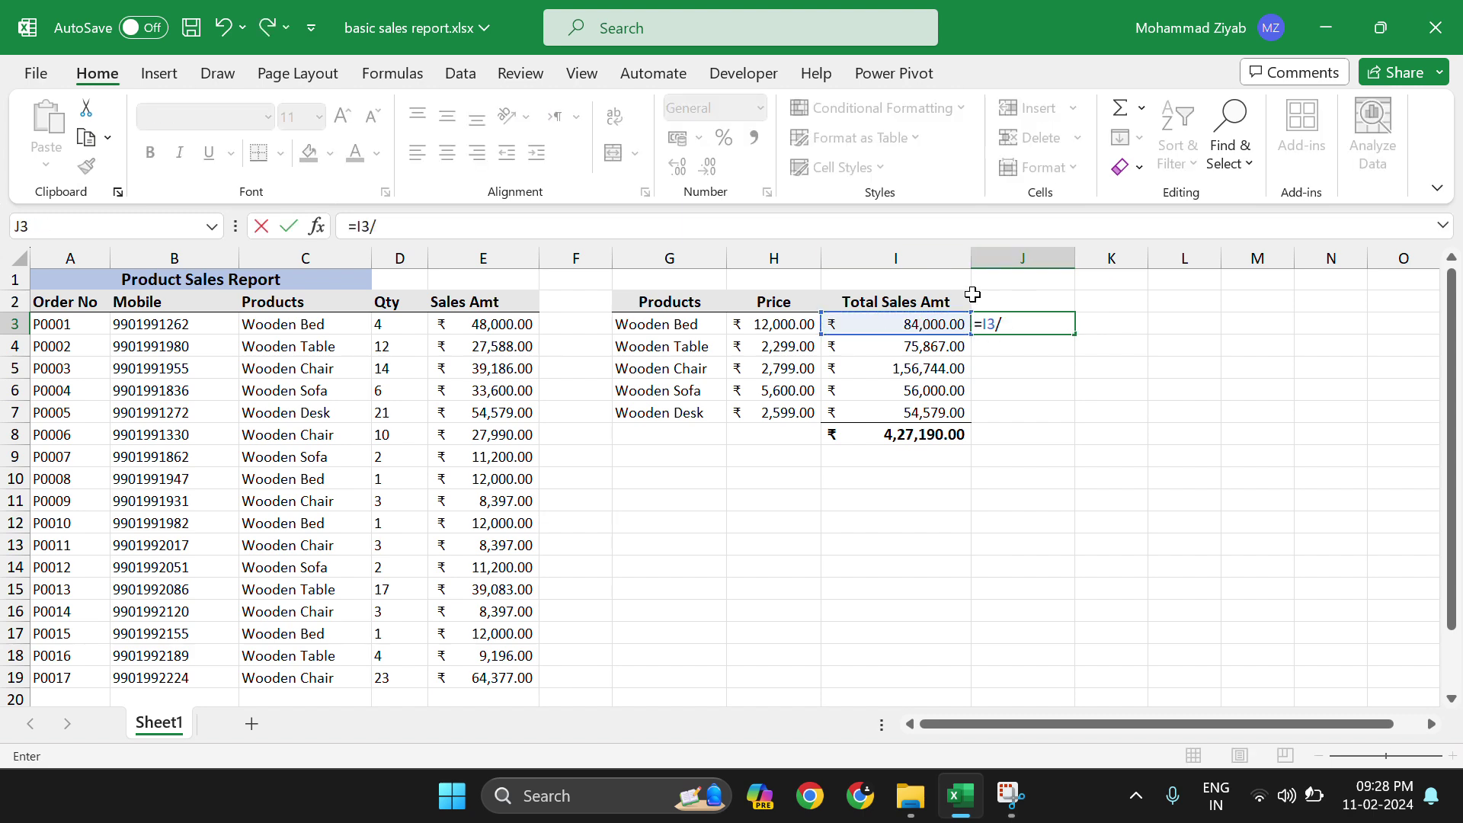
left_click(769, 322)
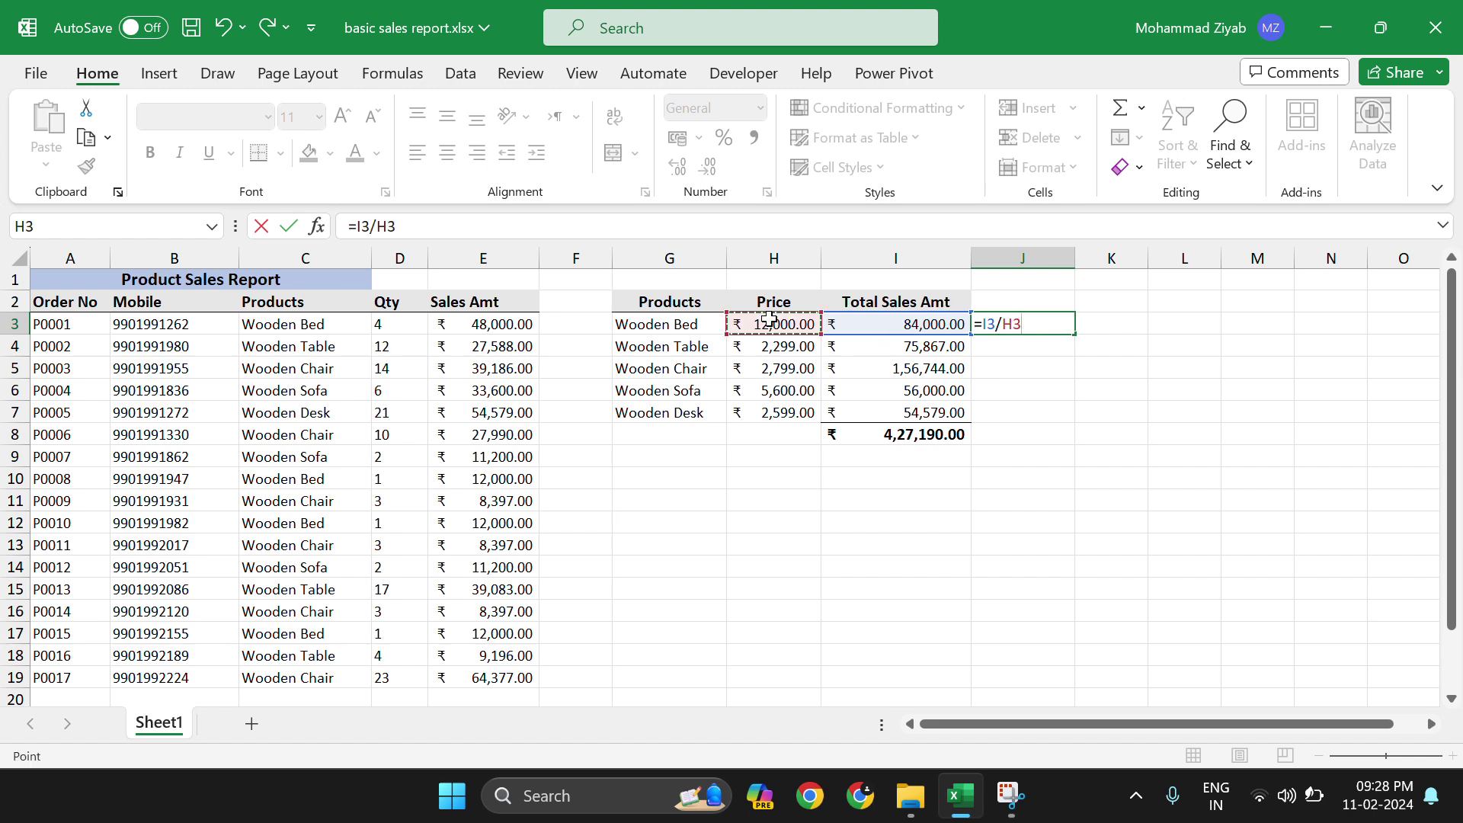
key("Return")
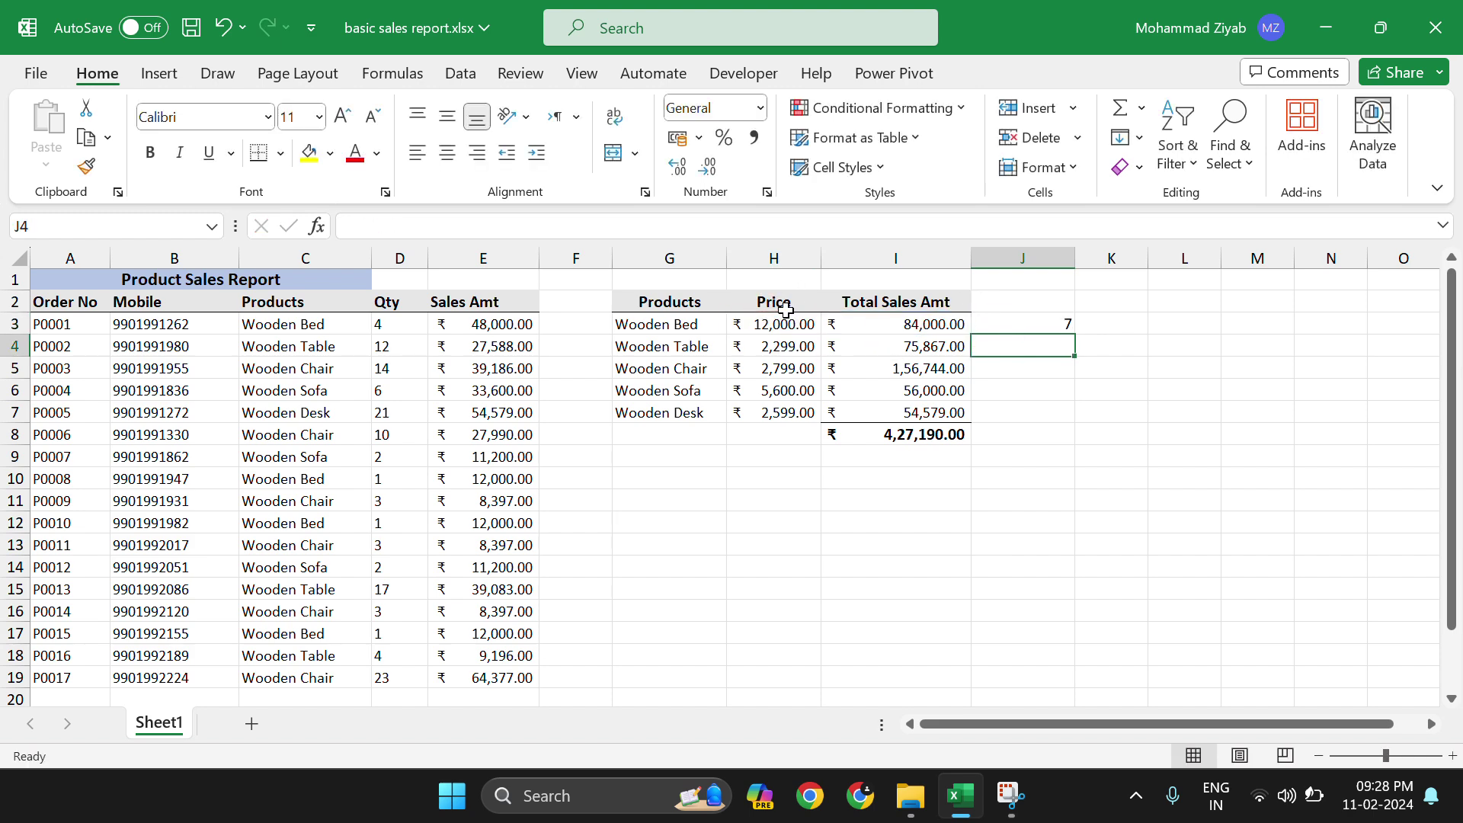
Step: Clear the check formula from J3 and leave the cell
left_click(987, 320)
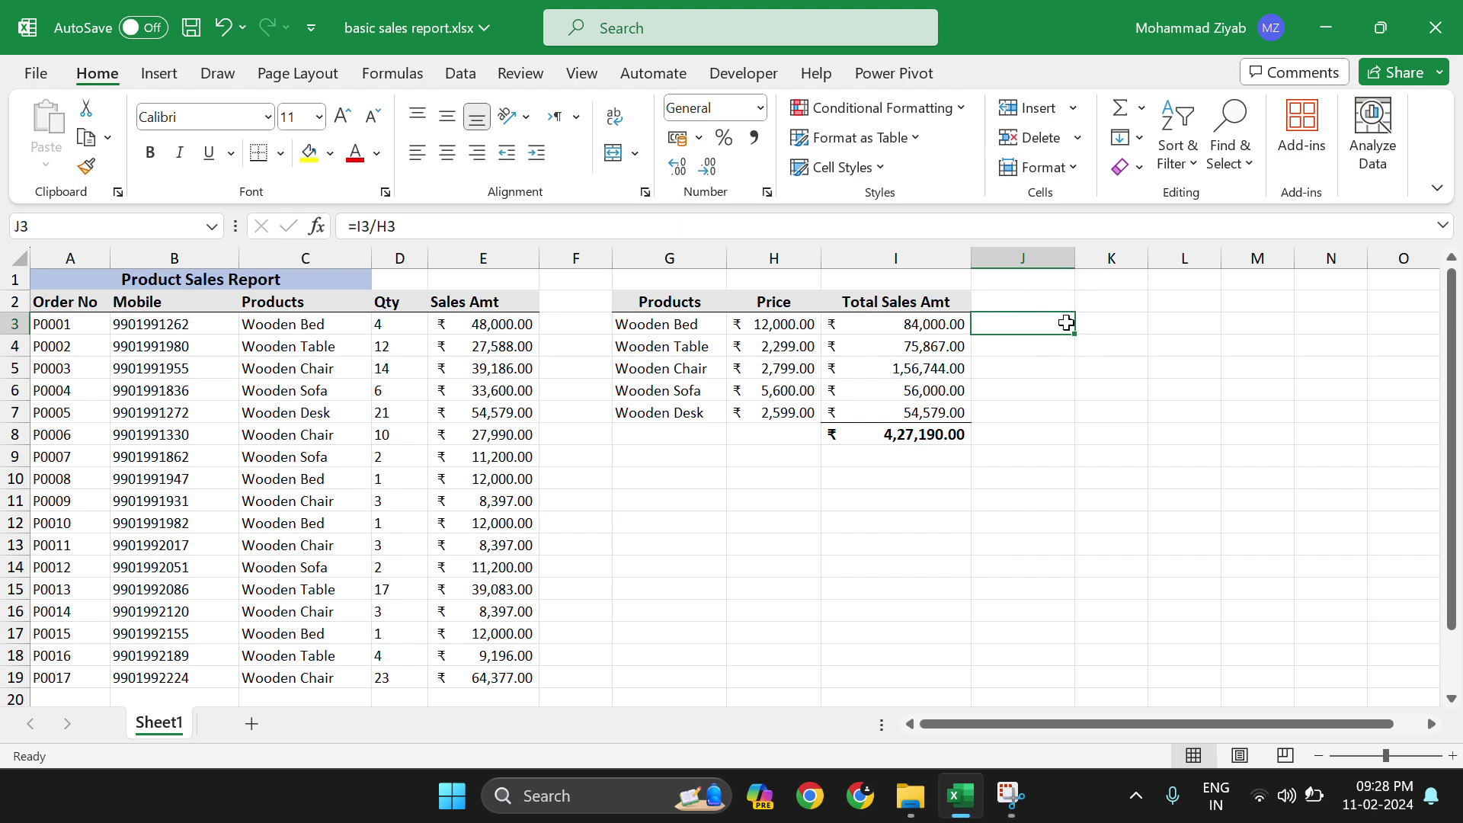
key("Delete")
left_click(1016, 682)
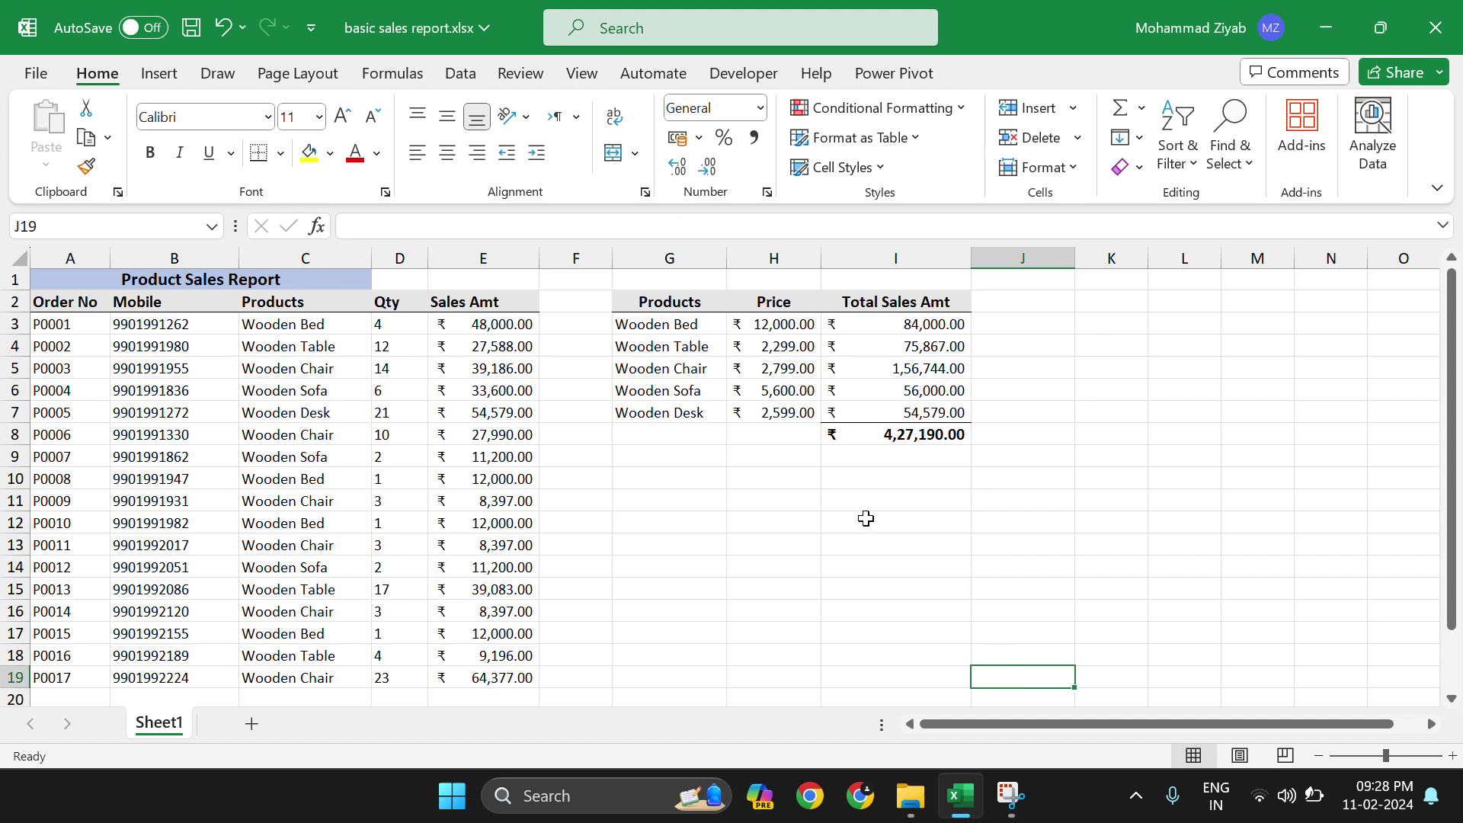